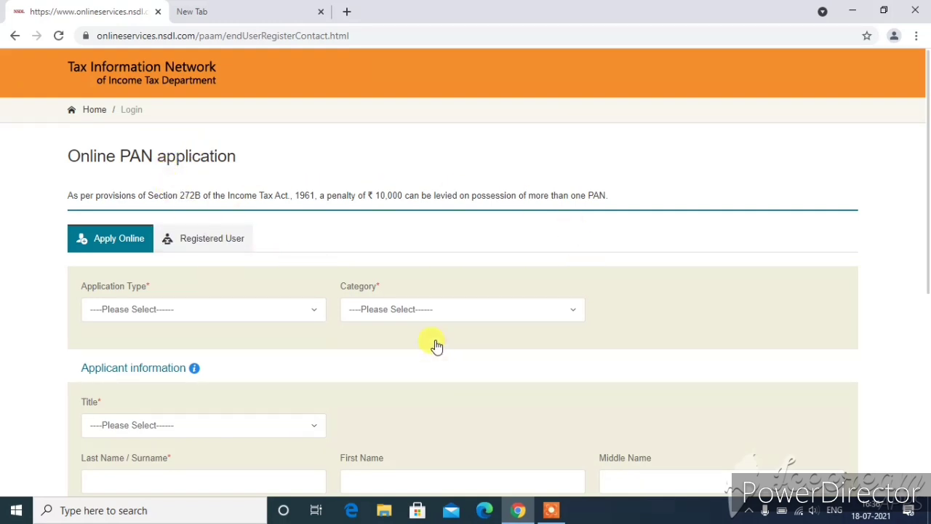
- Search Google for 'update pan card' in the new tab and open the Online PAN application - NSDL result
{"action": "left_click", "coordinate": [208, 9]}
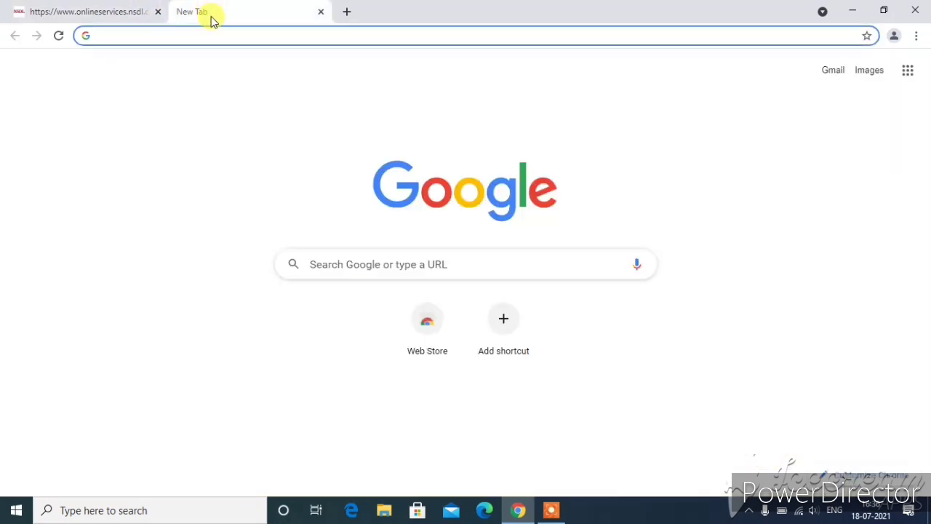
{"action": "left_click", "coordinate": [376, 258]}
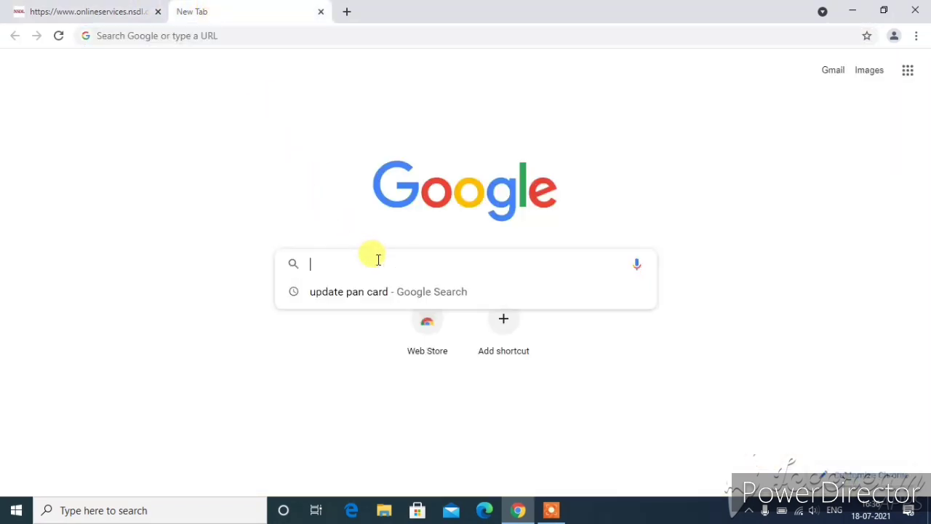
{"action": "left_click", "coordinate": [391, 295]}
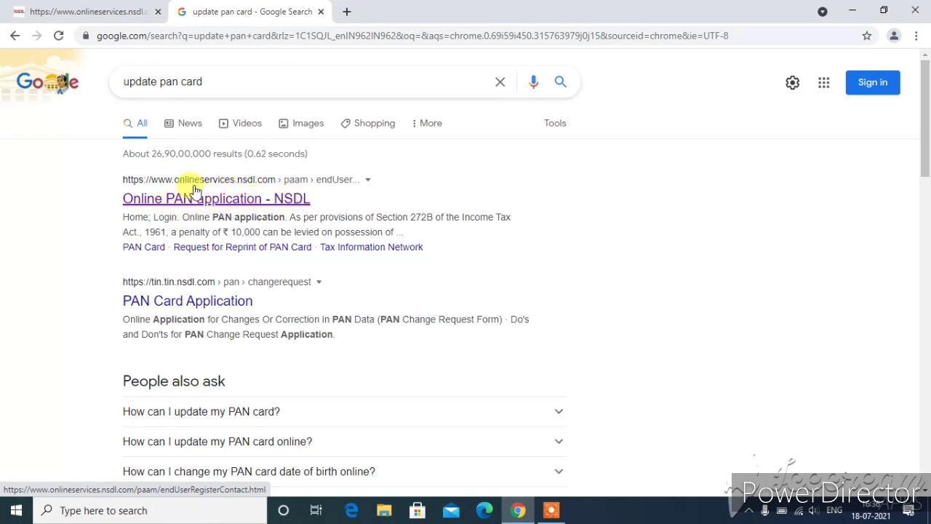
{"action": "left_click", "coordinate": [225, 206]}
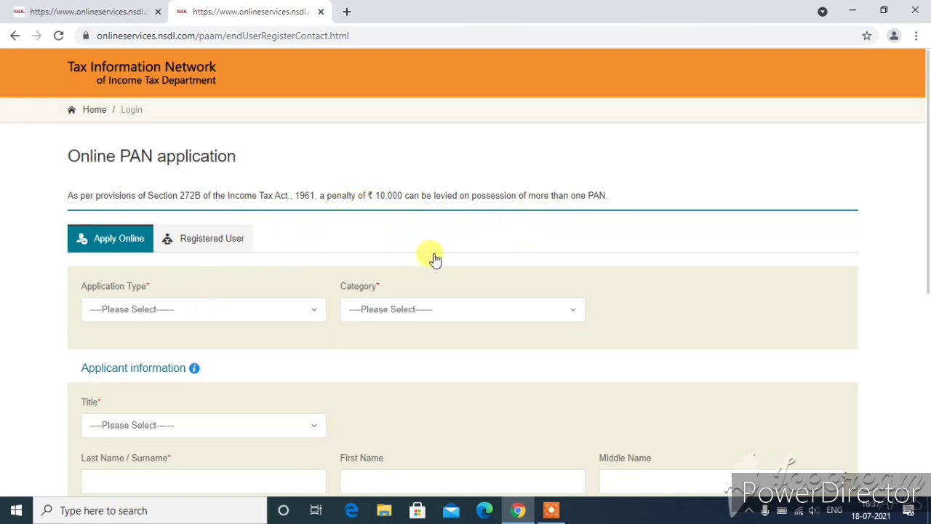
- Choose 'Changes or Correction in existing PAN Data' as application type and INDIVIDUAL as category
{"action": "scroll", "coordinate": [436, 258], "scroll_direction": "down", "scroll_amount": 1}
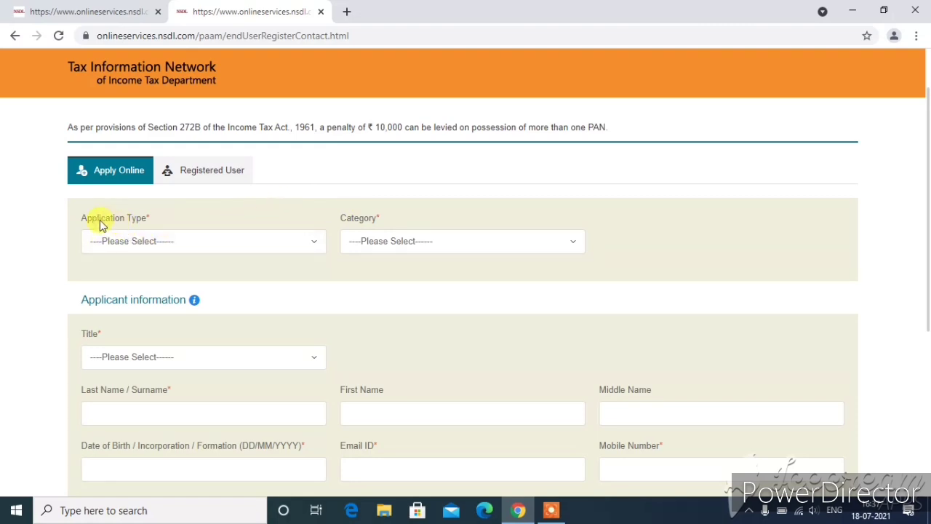
{"action": "left_click", "coordinate": [154, 242]}
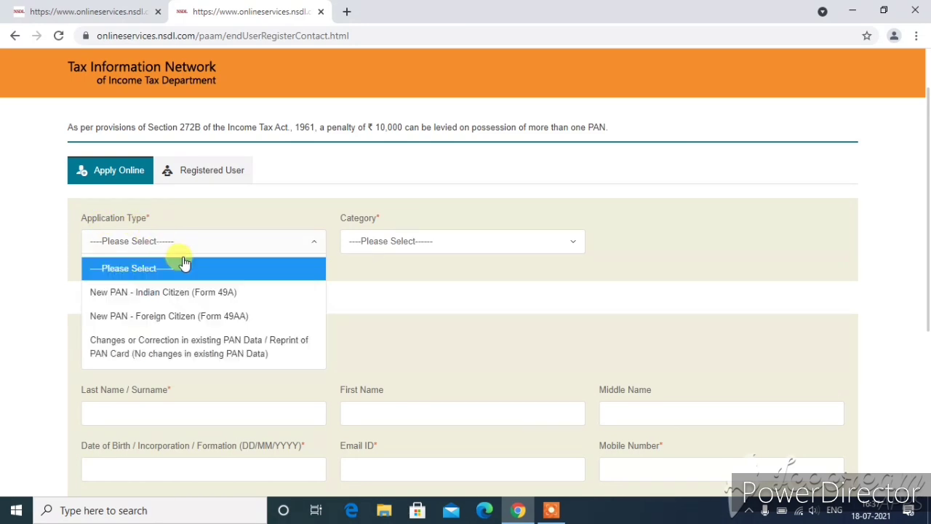
{"action": "left_click", "coordinate": [194, 354]}
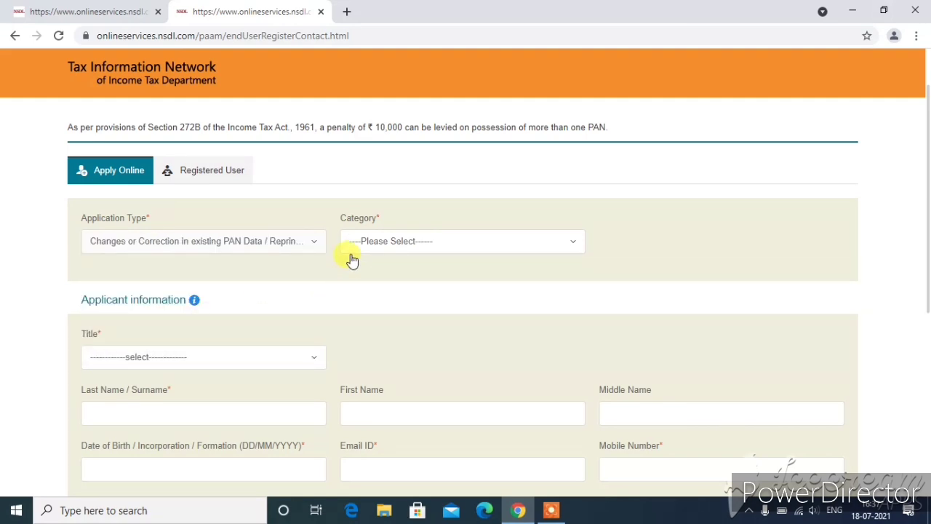
{"action": "left_click", "coordinate": [395, 244]}
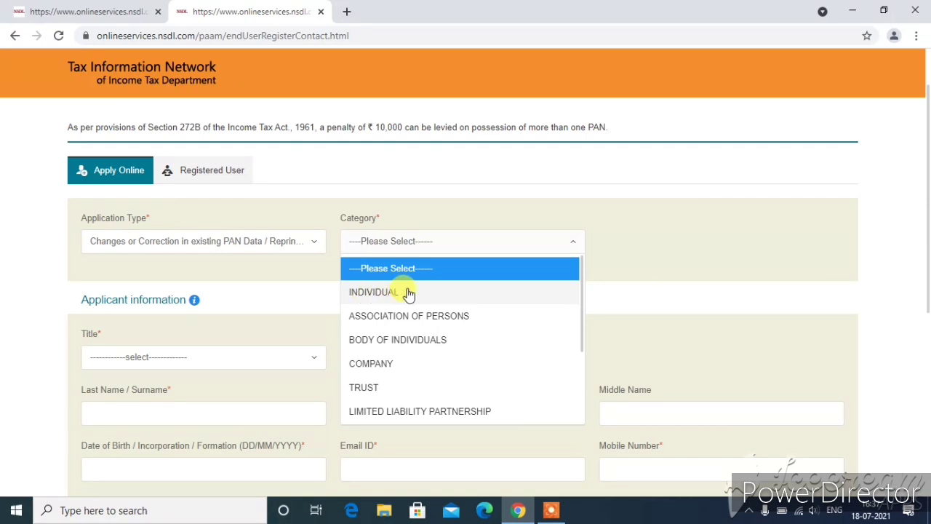
{"action": "left_click", "coordinate": [408, 292]}
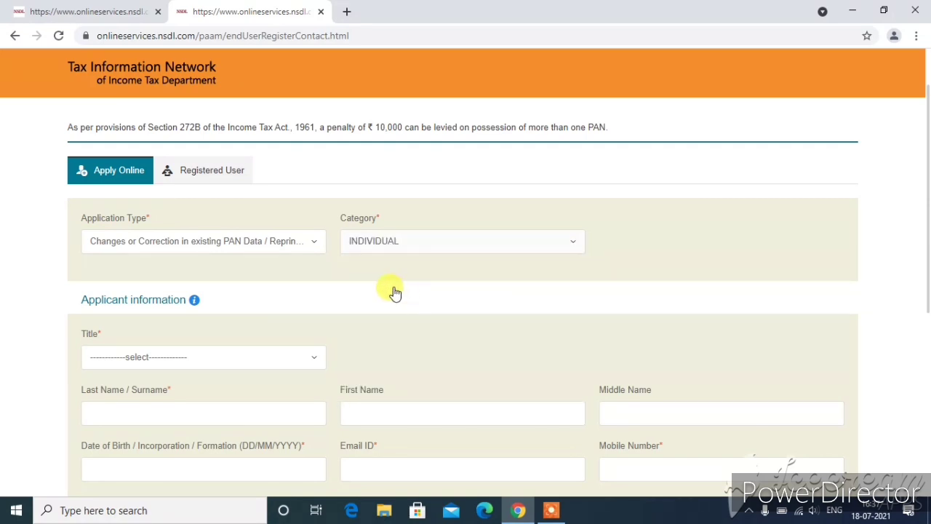
- Set the applicant's title to Shri
{"action": "scroll", "coordinate": [368, 283], "scroll_direction": "down", "scroll_amount": 1}
{"action": "scroll", "coordinate": [368, 283], "scroll_direction": "down", "scroll_amount": 1}
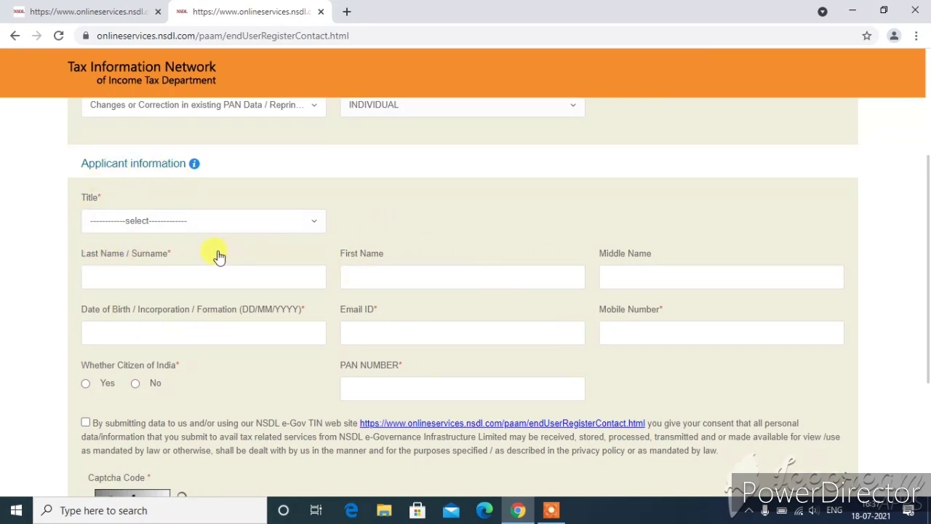
{"action": "left_click", "coordinate": [142, 225]}
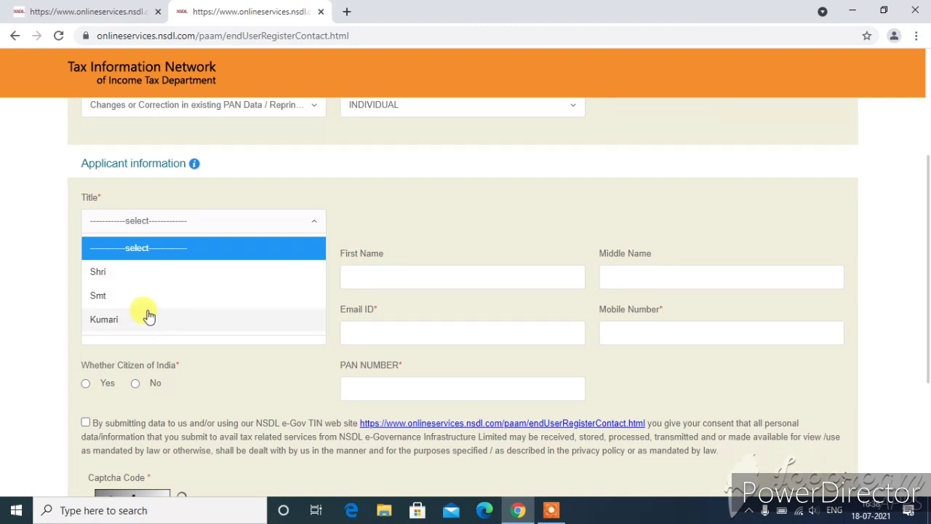
{"action": "left_click", "coordinate": [121, 280]}
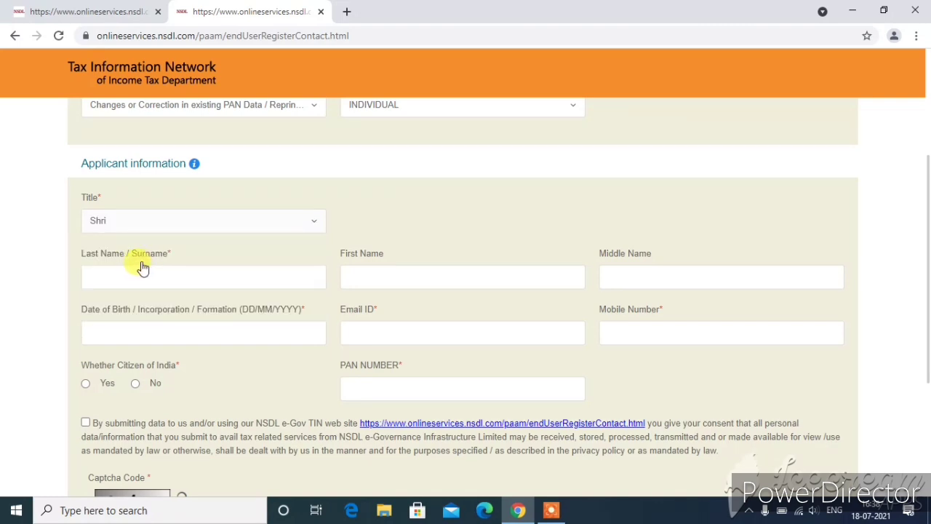
- Enter the applicant's last, first and middle names in their name fields
{"action": "left_click", "coordinate": [113, 275]}
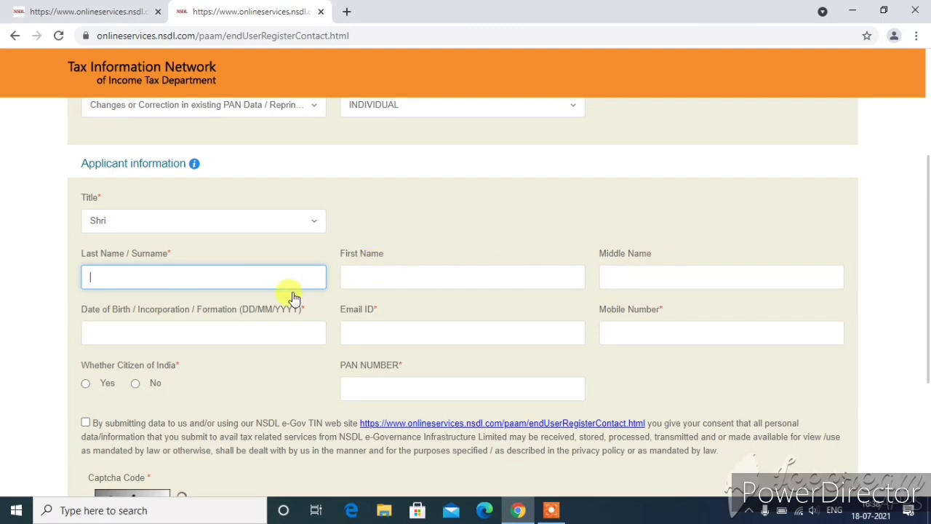
{"action": "left_click", "coordinate": [418, 243]}
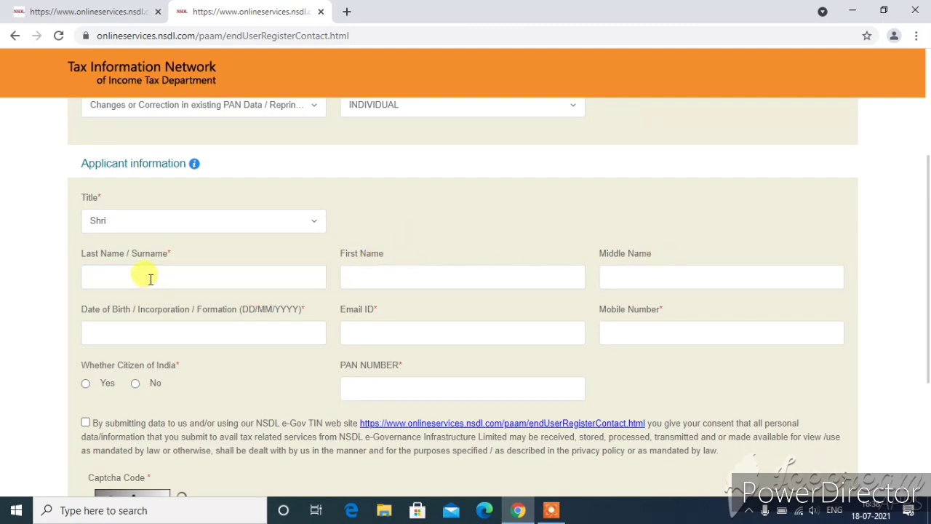
{"action": "triple_click", "coordinate": [97, 258]}
{"action": "left_click", "coordinate": [338, 258]}
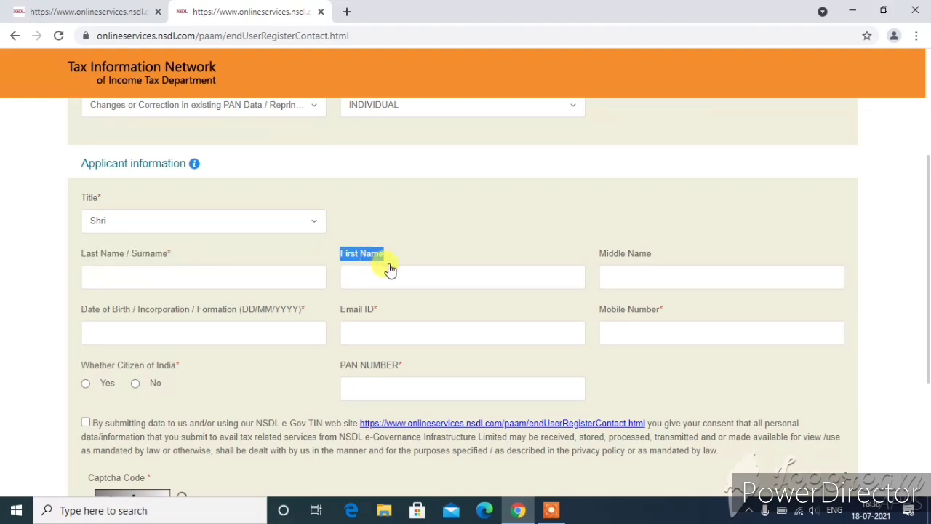
{"action": "triple_click", "coordinate": [636, 259]}
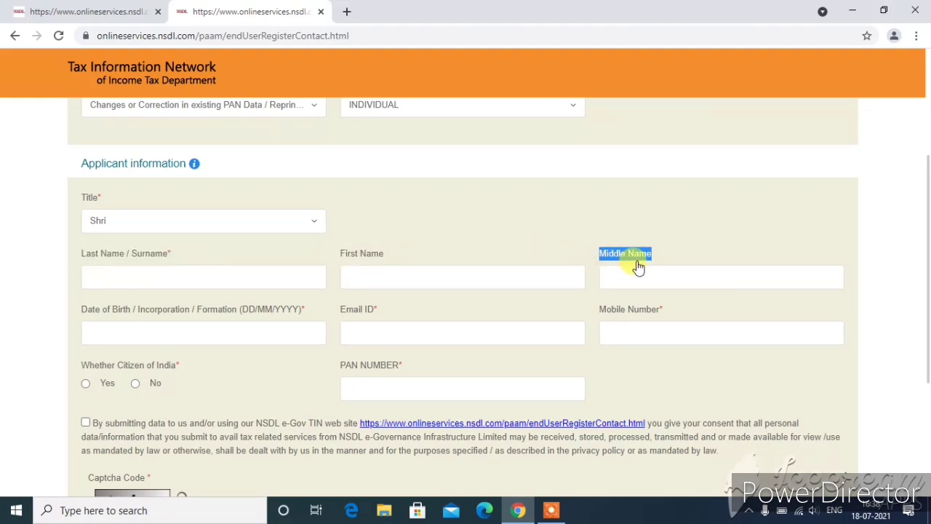
{"action": "left_click", "coordinate": [546, 259]}
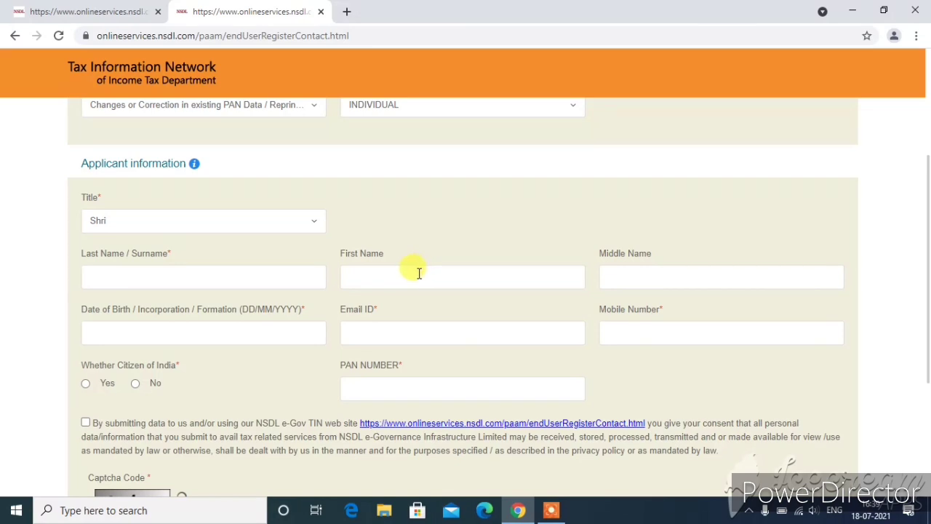
{"action": "left_click", "coordinate": [384, 276]}
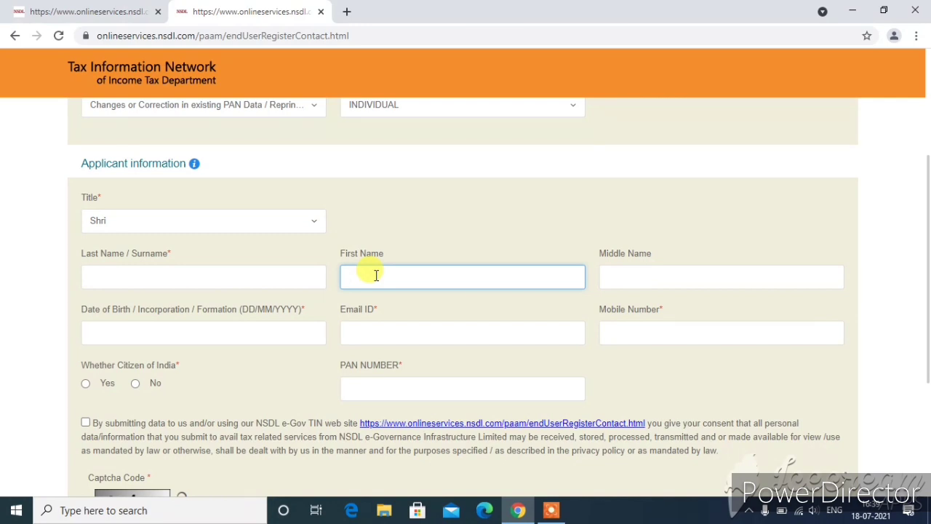
{"action": "type", "text": "MANI"}
{"action": "left_click", "coordinate": [630, 272]}
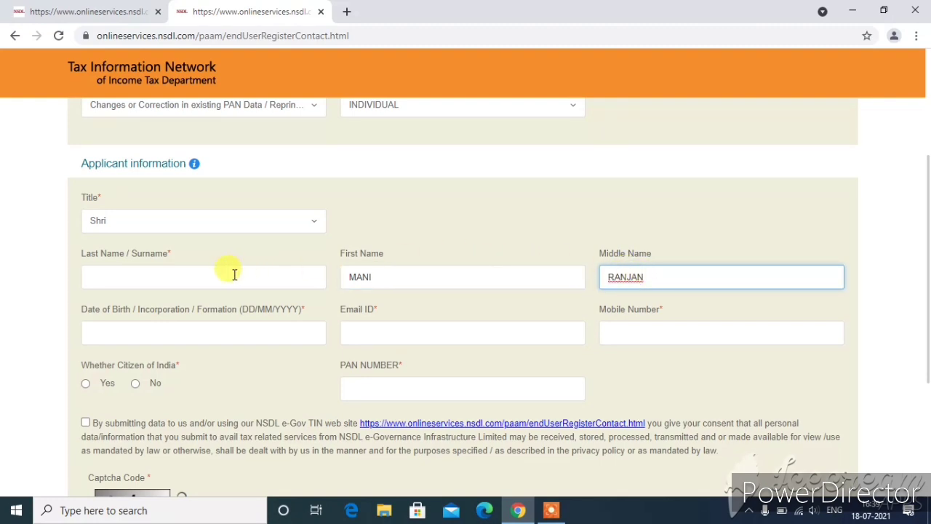
{"action": "left_click", "coordinate": [123, 277]}
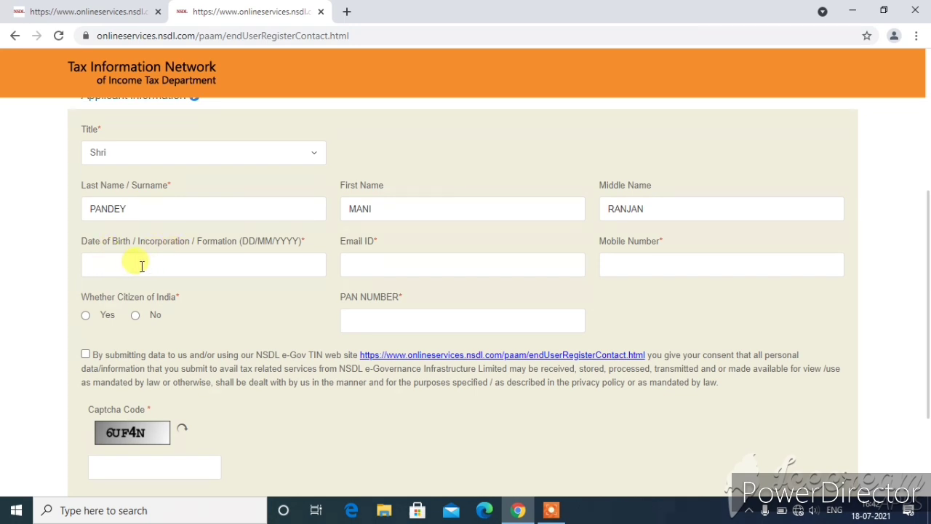
{"action": "left_click", "coordinate": [126, 264]}
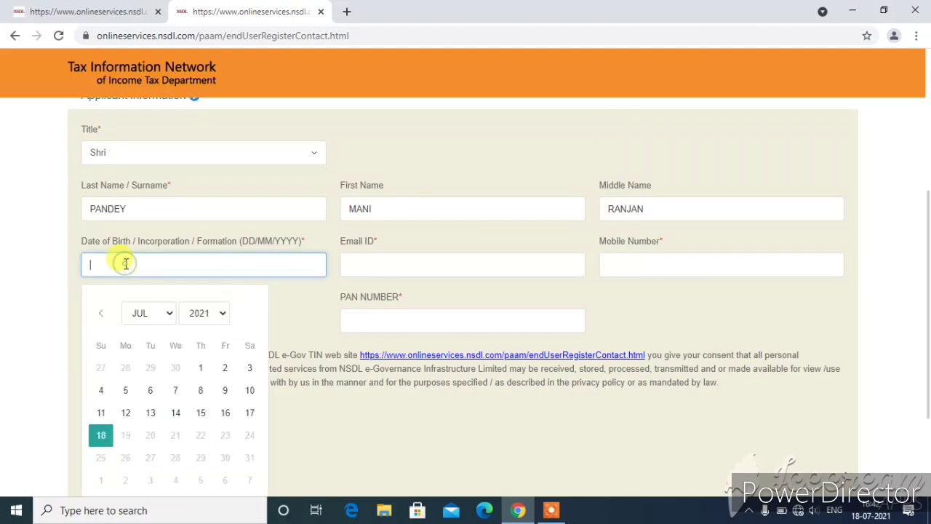
{"action": "left_click", "coordinate": [214, 317]}
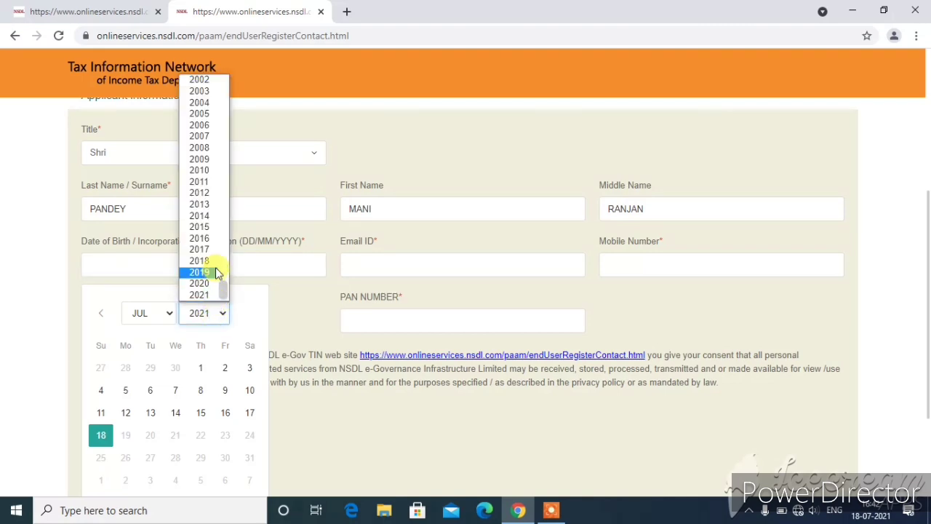
{"action": "left_click", "coordinate": [202, 91]}
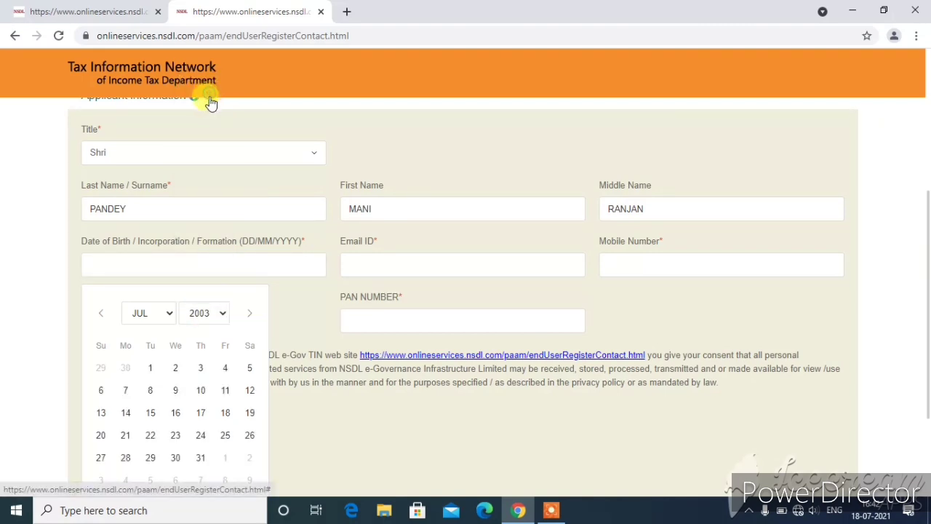
{"action": "left_click", "coordinate": [158, 317]}
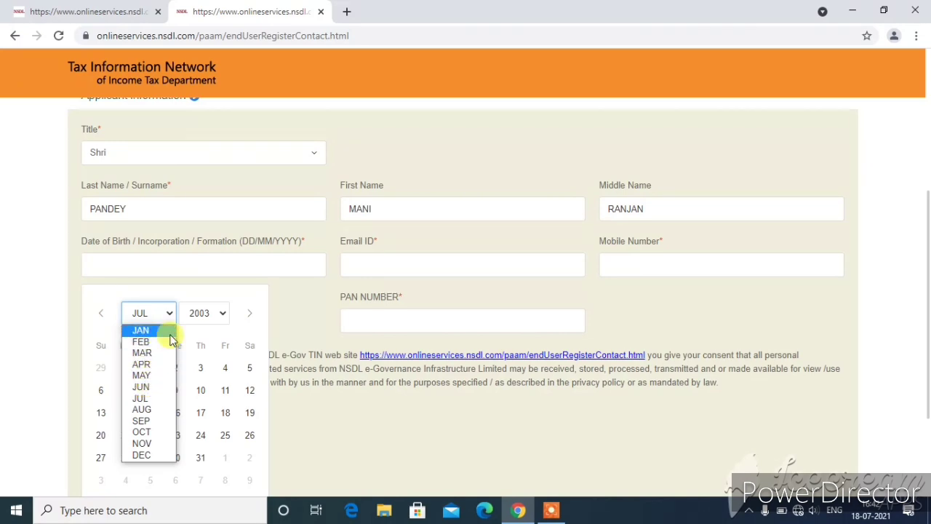
{"action": "left_click", "coordinate": [166, 309]}
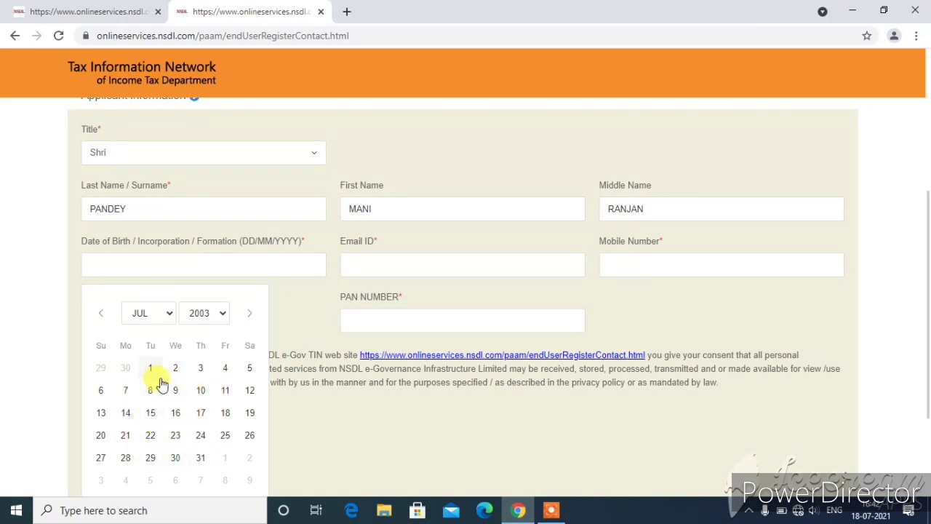
{"action": "left_click", "coordinate": [251, 393]}
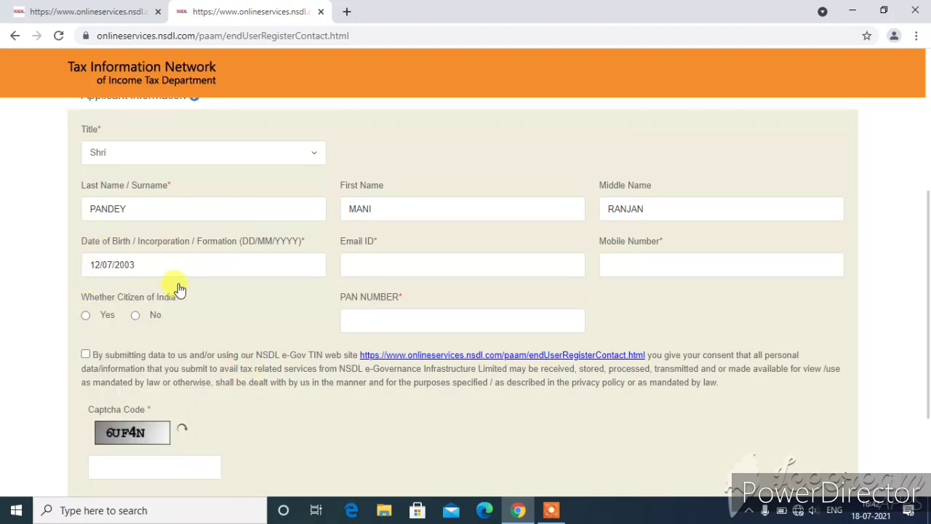
{"action": "left_click", "coordinate": [375, 263]}
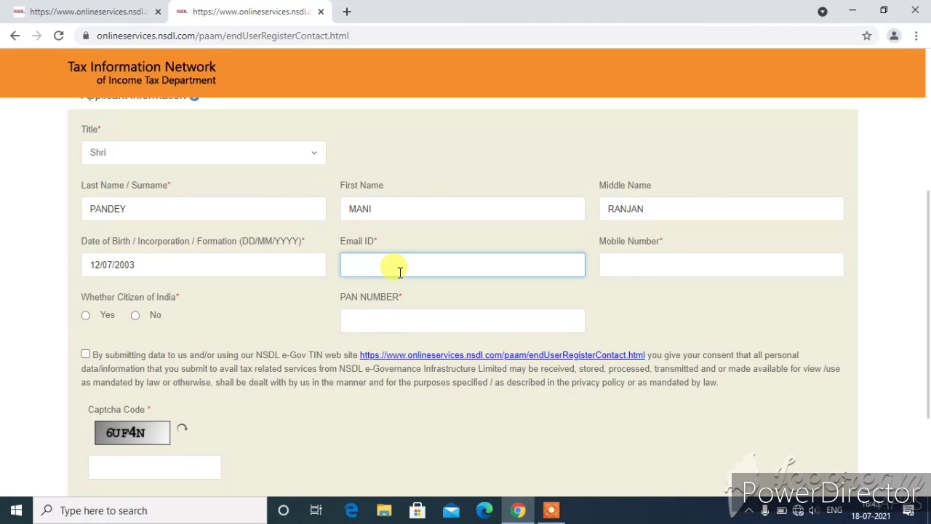
- Paste the applicant's e-mail, mark Indian citizen Yes, enter the PAN and tick the consent box
{"action": "key", "text": "ctrl+v"}
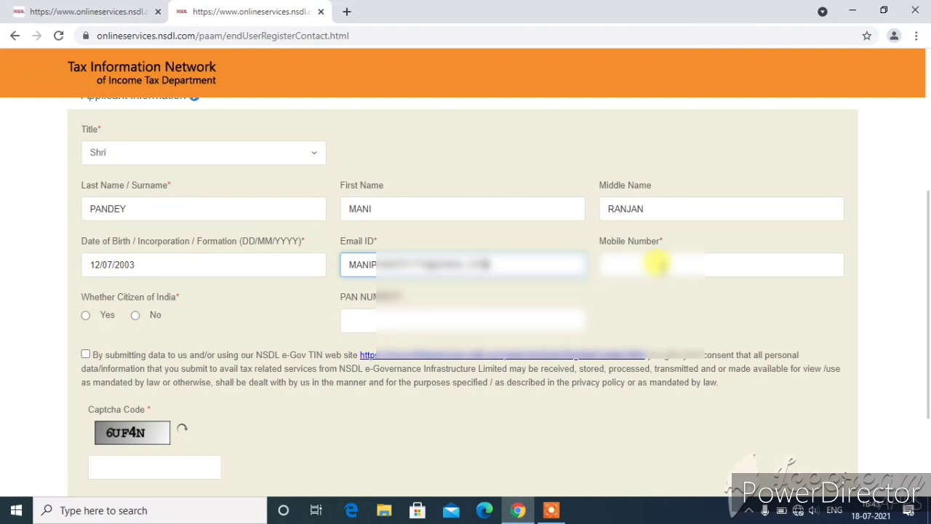
{"action": "key", "text": "Tab"}
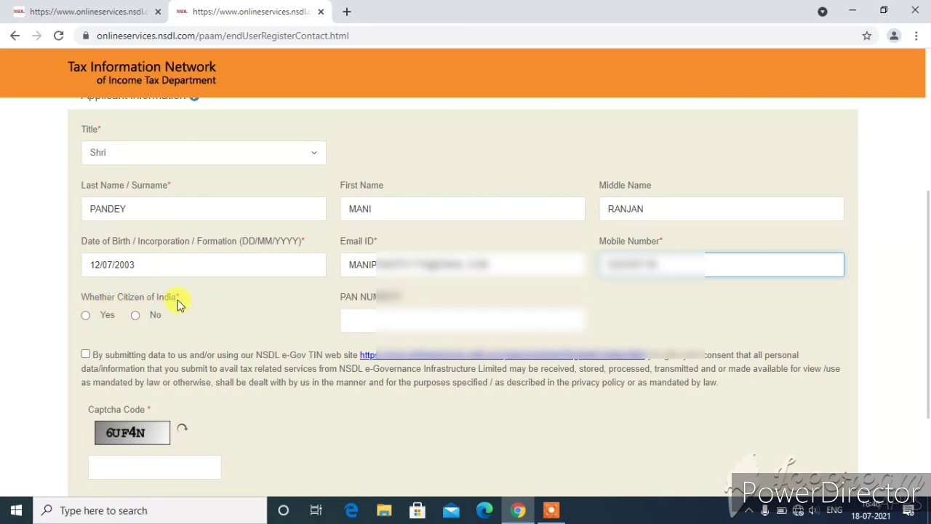
{"action": "left_click", "coordinate": [88, 315]}
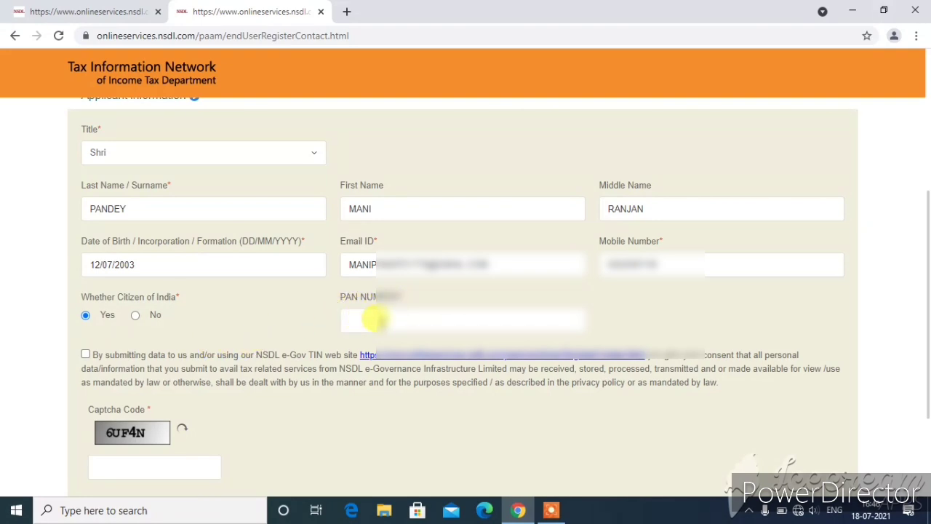
{"action": "left_click", "coordinate": [357, 323]}
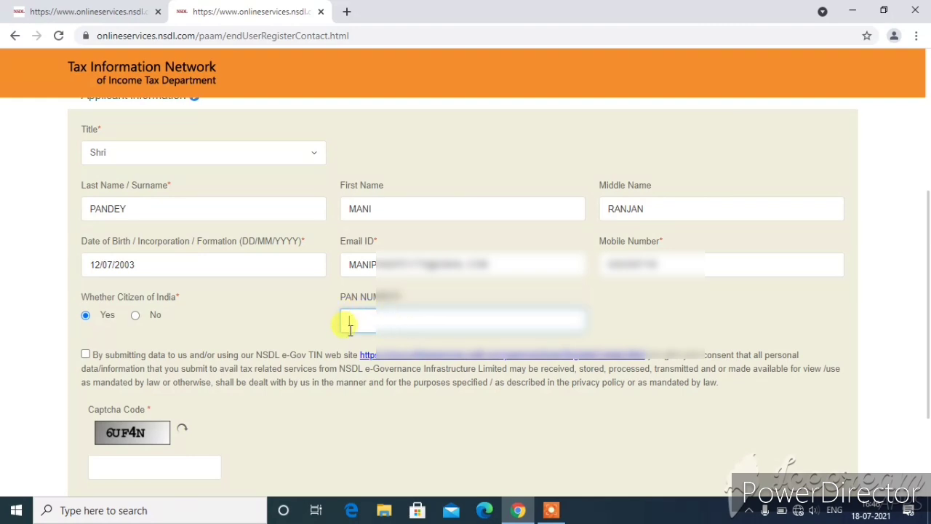
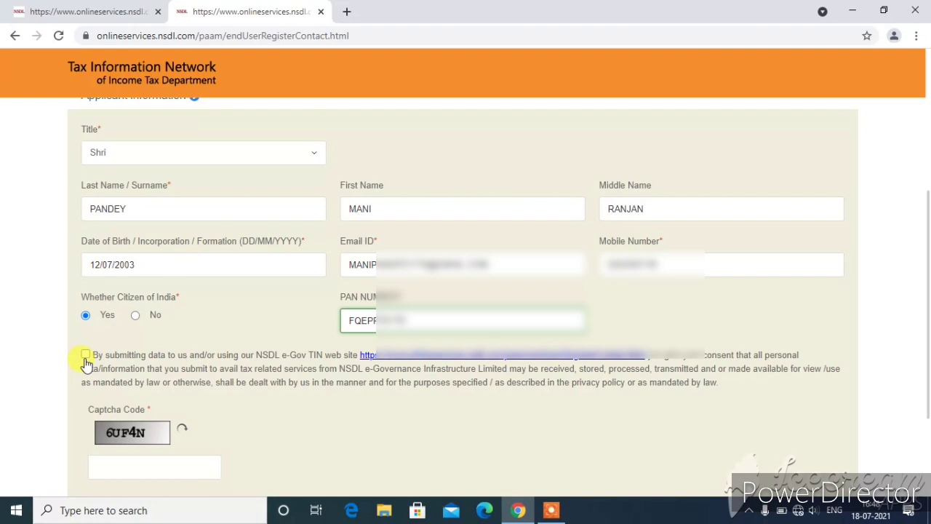
{"action": "left_click", "coordinate": [86, 355]}
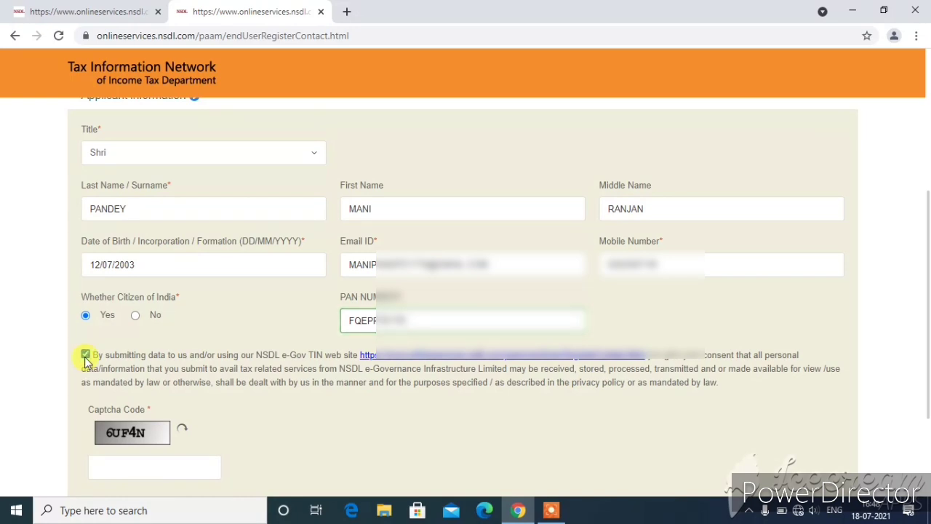
- Enter the captcha code and submit the registration details
{"action": "scroll", "coordinate": [175, 413], "scroll_direction": "down", "scroll_amount": 2}
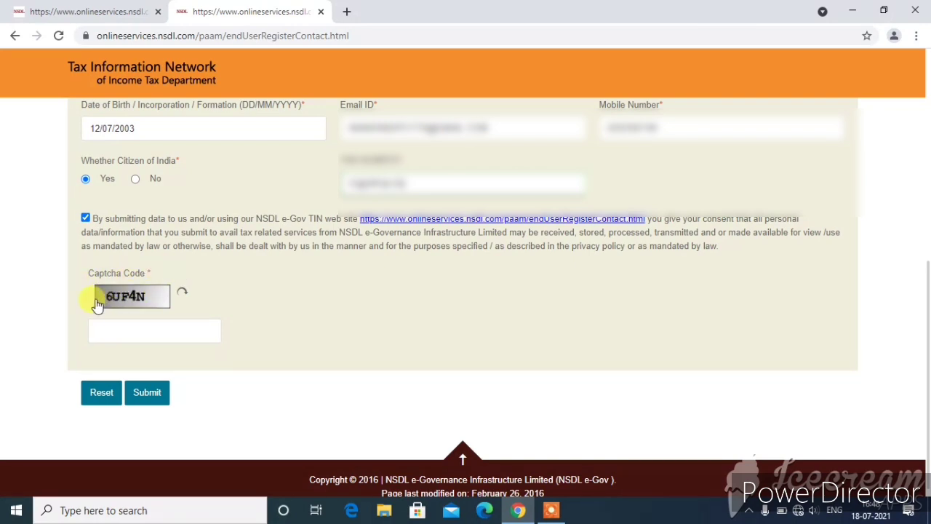
{"action": "left_click", "coordinate": [109, 327]}
{"action": "type", "text": "6UF4N"}
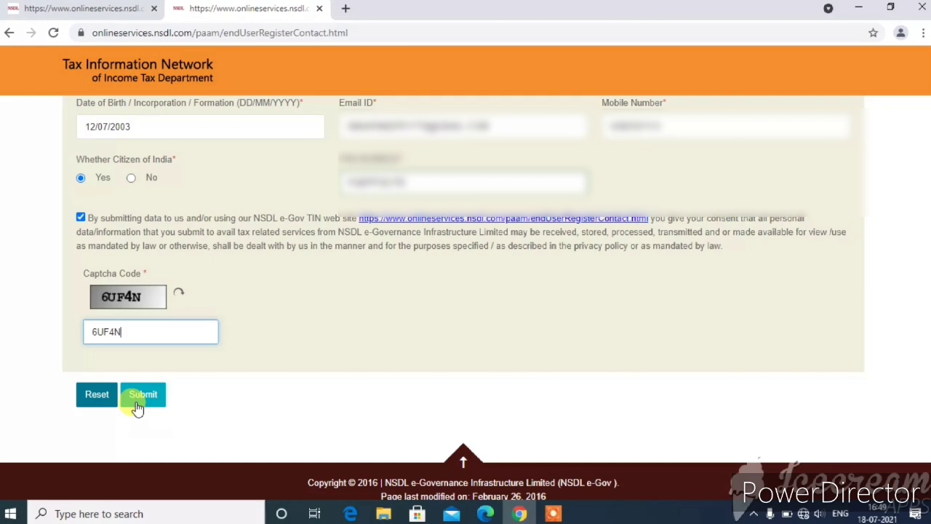
{"action": "left_click", "coordinate": [139, 397]}
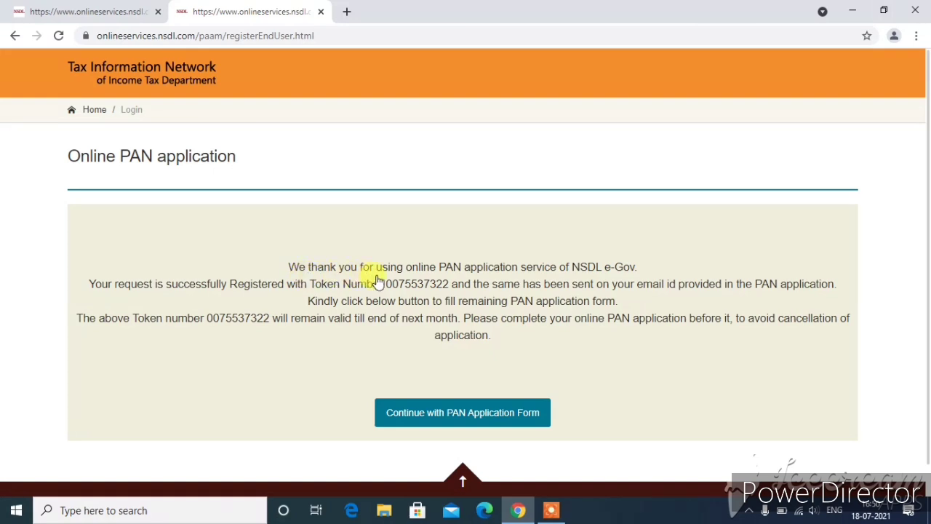
- Highlight the token number digits on the confirmation page, then continue to the PAN application form
{"action": "left_click_drag", "start_coordinate": [310, 284], "coordinate": [448, 293]}
{"action": "left_click", "coordinate": [445, 291]}
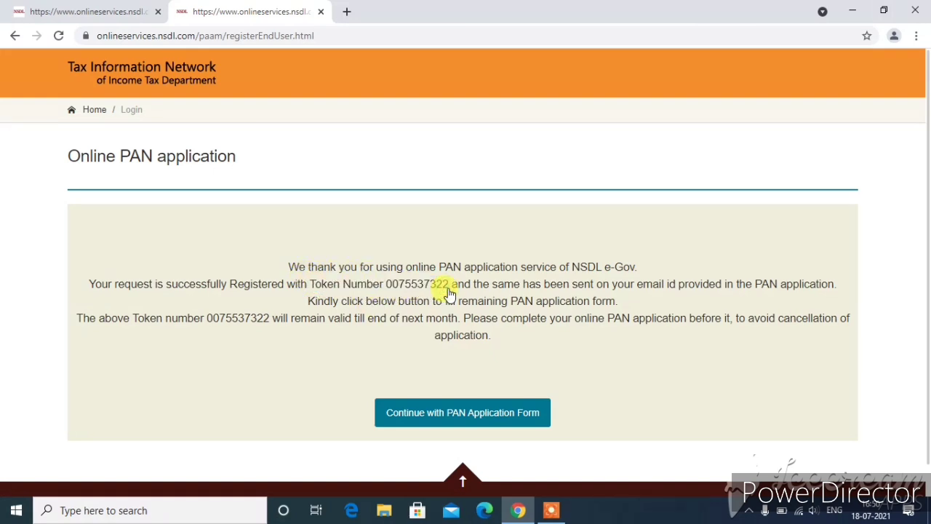
{"action": "left_click_drag", "start_coordinate": [385, 288], "coordinate": [454, 290]}
{"action": "left_click", "coordinate": [454, 289]}
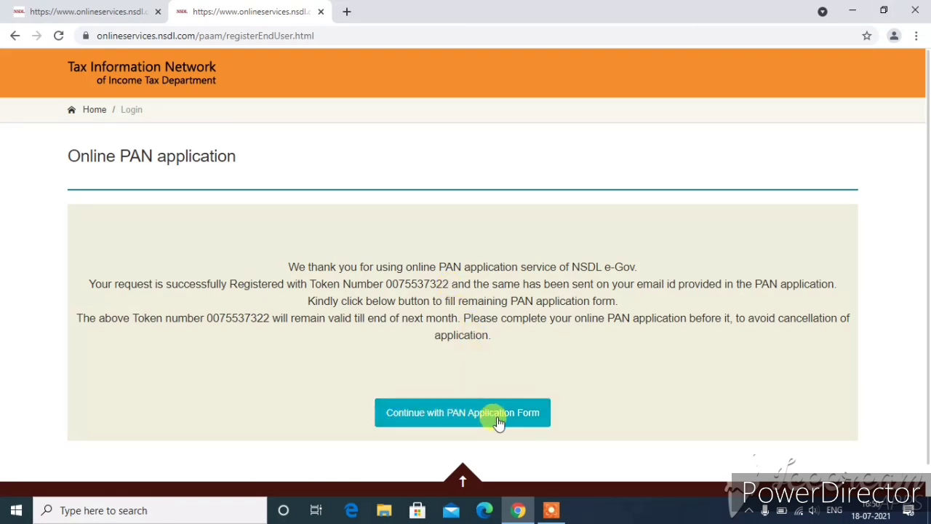
{"action": "left_click", "coordinate": [457, 414]}
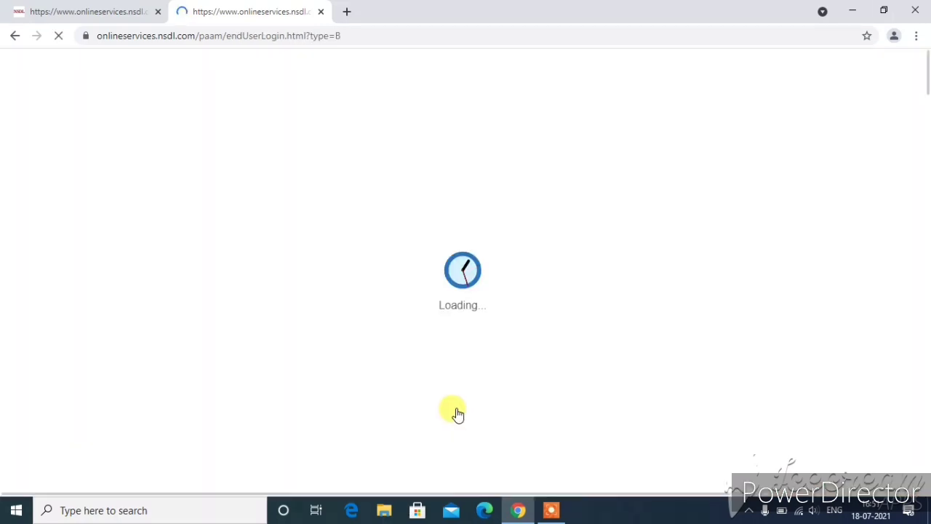
- Scroll through the loaded Form CR Personal Details step to review it
{"action": "scroll", "coordinate": [516, 298], "scroll_direction": "down", "scroll_amount": 3}
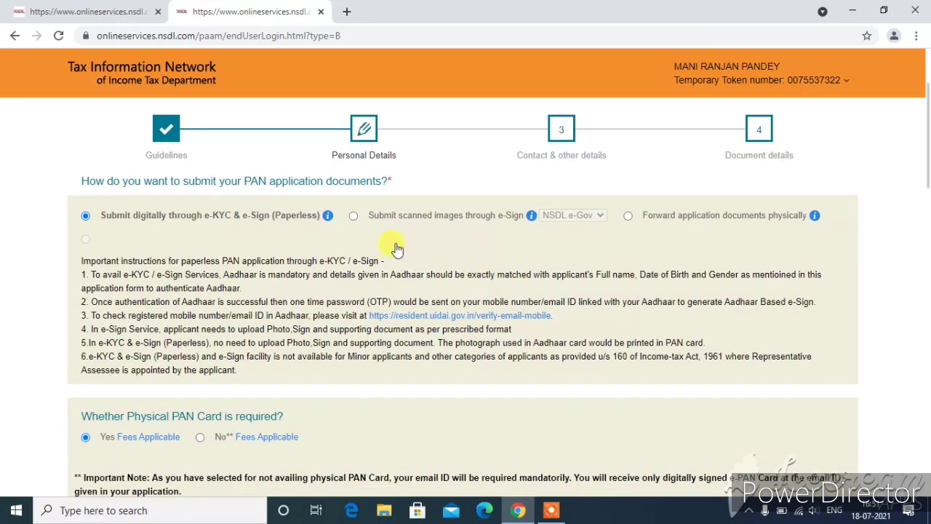
{"action": "scroll", "coordinate": [585, 327], "scroll_direction": "up", "scroll_amount": 2}
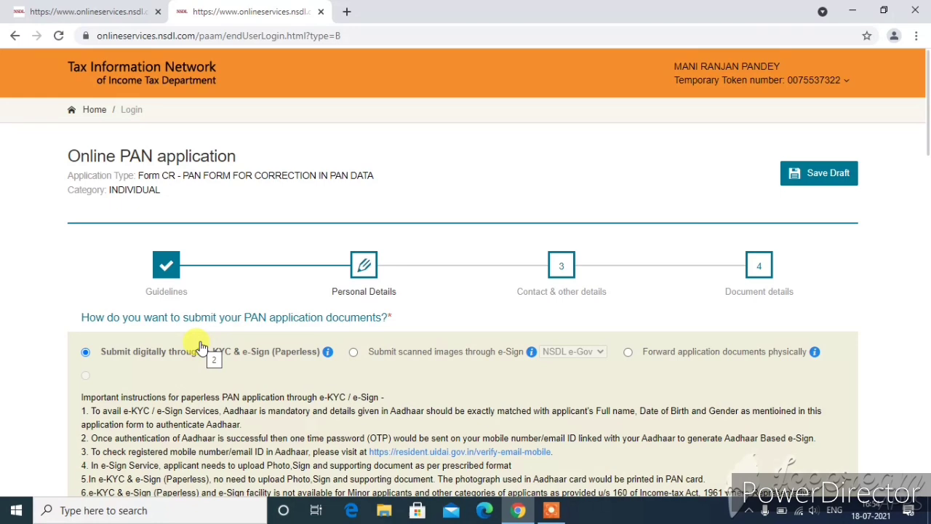
{"action": "scroll", "coordinate": [200, 349], "scroll_direction": "down", "scroll_amount": 4}
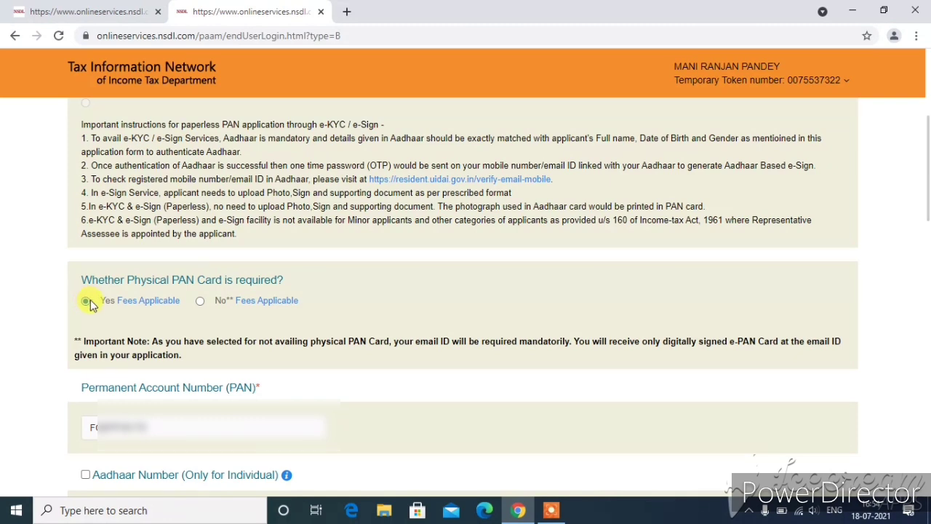
{"action": "left_click", "coordinate": [200, 301]}
{"action": "left_click", "coordinate": [86, 301]}
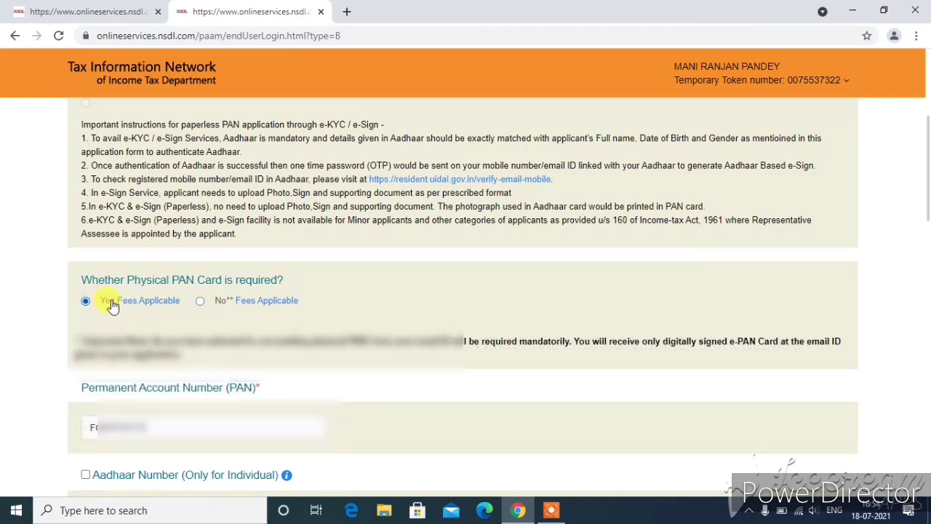
- Enter the last four digits of the applicant's Aadhaar number
{"action": "scroll", "coordinate": [105, 301], "scroll_direction": "down", "scroll_amount": 1}
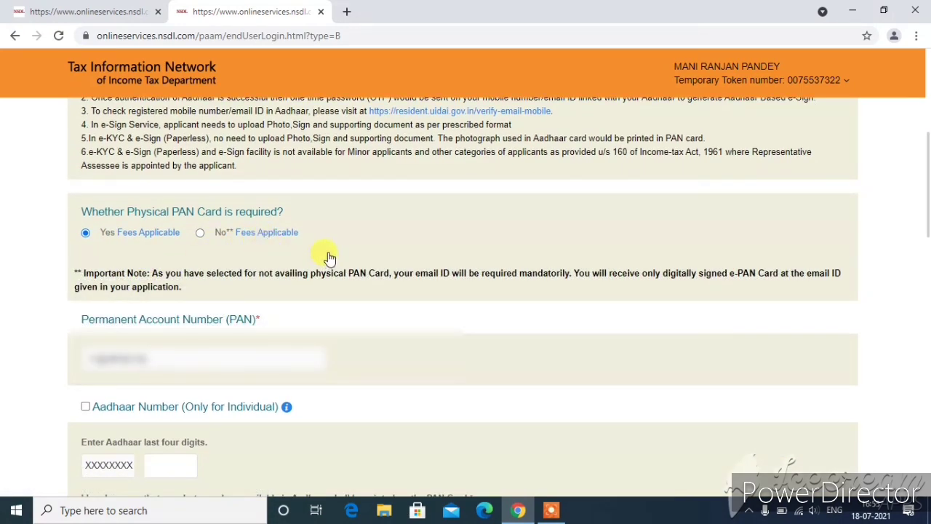
{"action": "scroll", "coordinate": [333, 251], "scroll_direction": "down", "scroll_amount": 1}
{"action": "scroll", "coordinate": [333, 251], "scroll_direction": "down", "scroll_amount": 1}
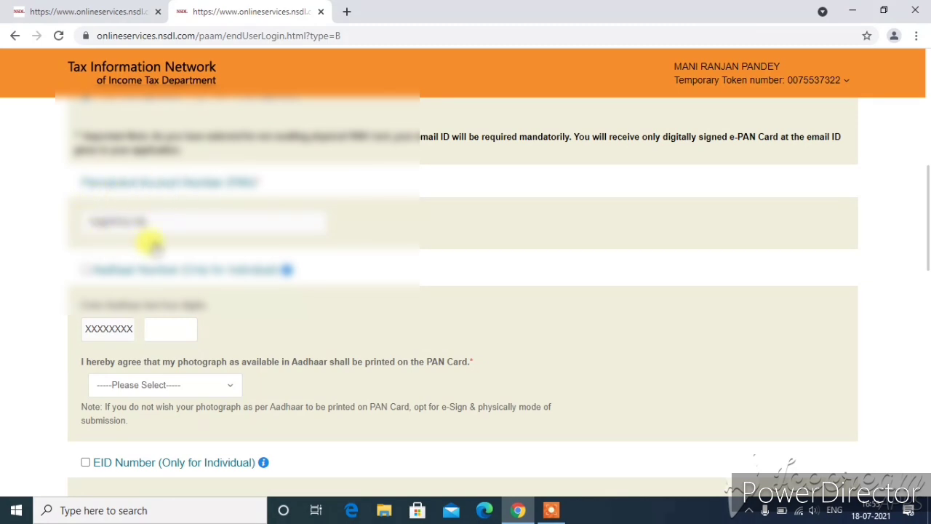
{"action": "scroll", "coordinate": [270, 233], "scroll_direction": "down", "scroll_amount": 1}
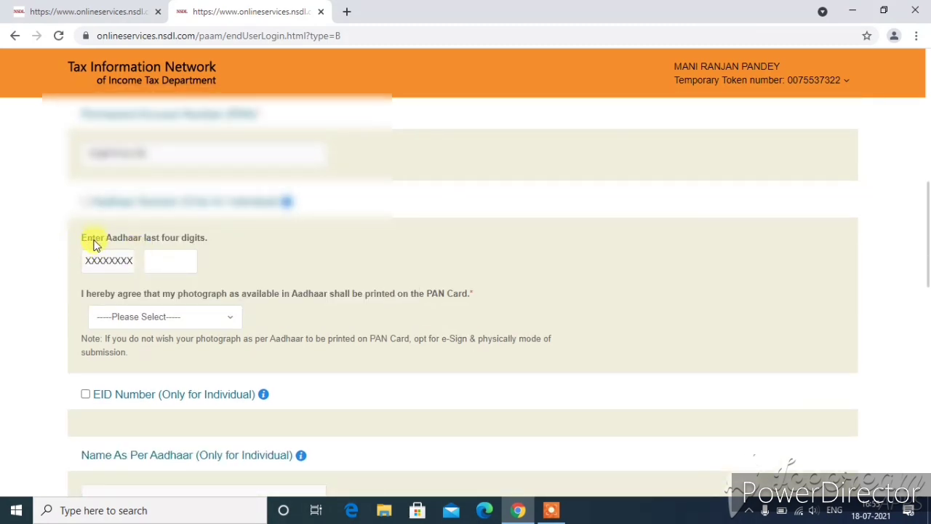
{"action": "left_click", "coordinate": [157, 262]}
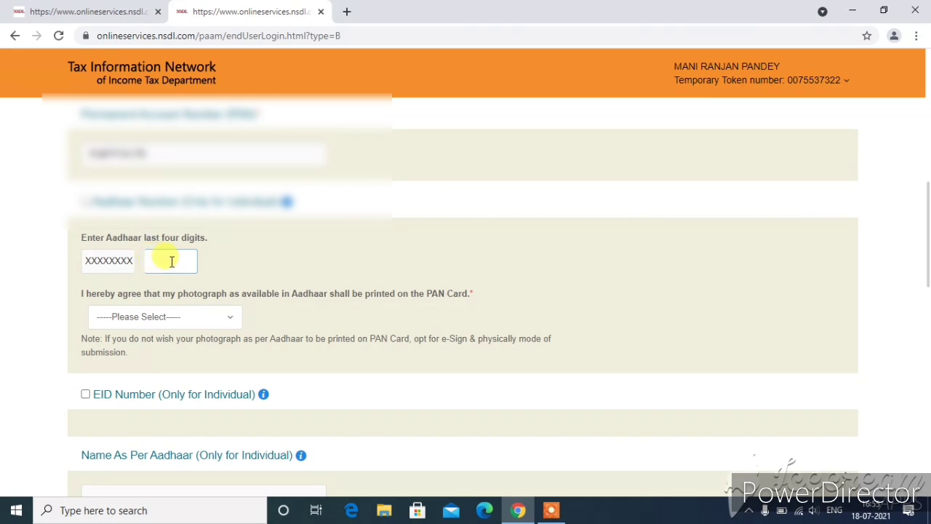
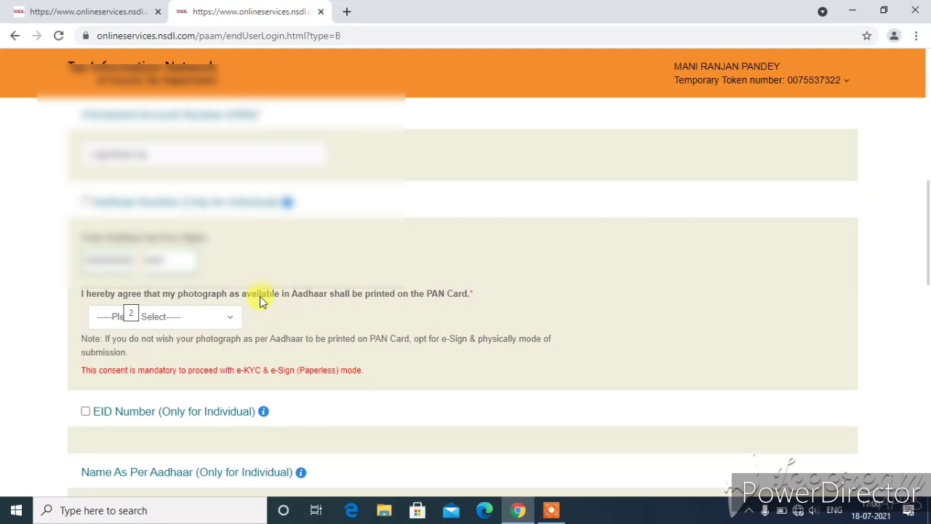
- Set the Aadhaar photograph consent for printing on the PAN card to Yes
{"action": "left_click", "coordinate": [198, 321]}
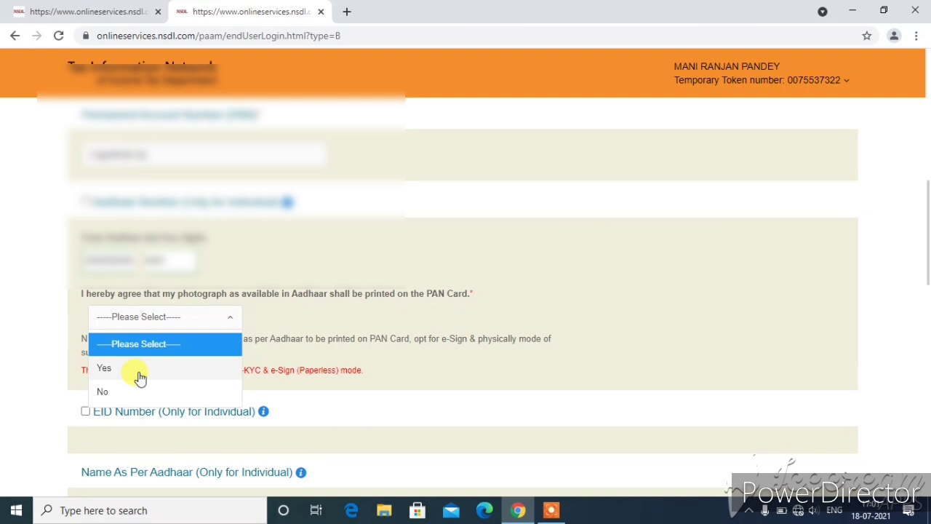
{"action": "left_click", "coordinate": [133, 372]}
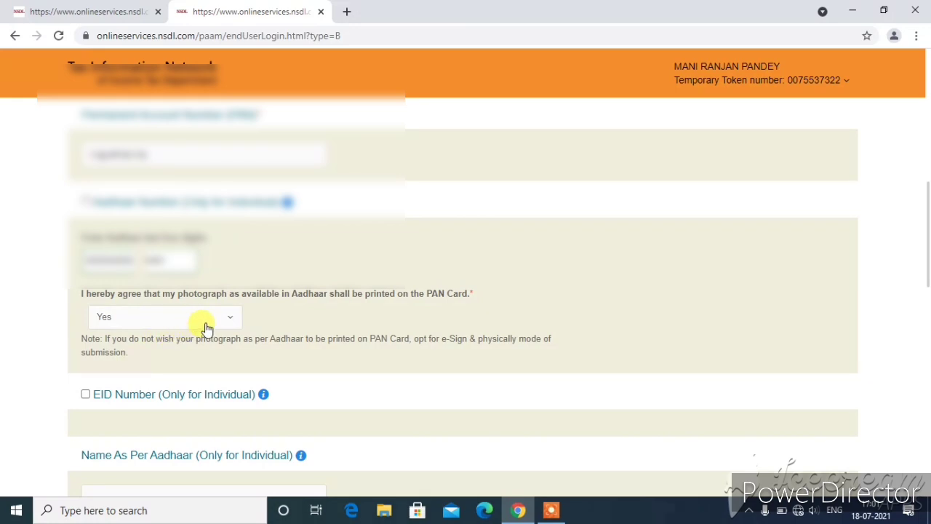
{"action": "scroll", "coordinate": [281, 317], "scroll_direction": "down", "scroll_amount": 2}
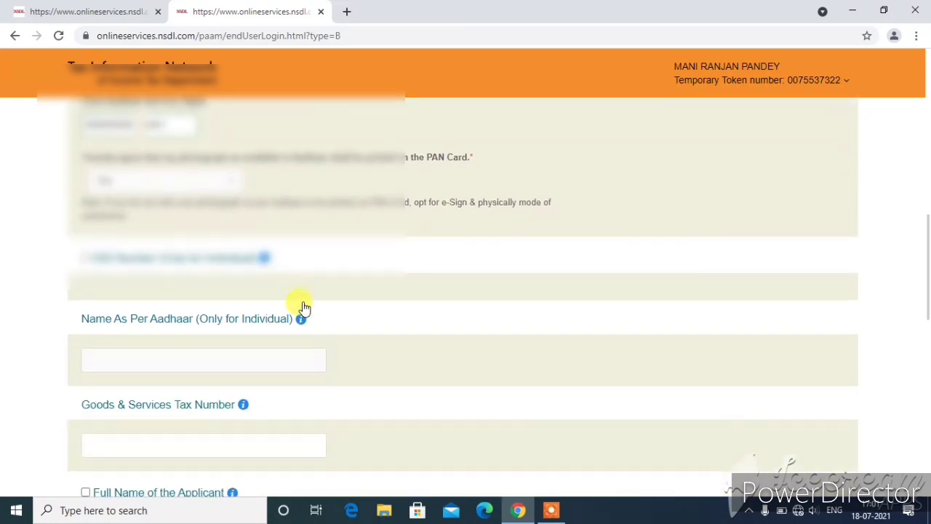
- Select Male as the applicant's gender, leaving Photo and Signature Mismatch ticked
{"action": "scroll", "coordinate": [304, 308], "scroll_direction": "down", "scroll_amount": 1}
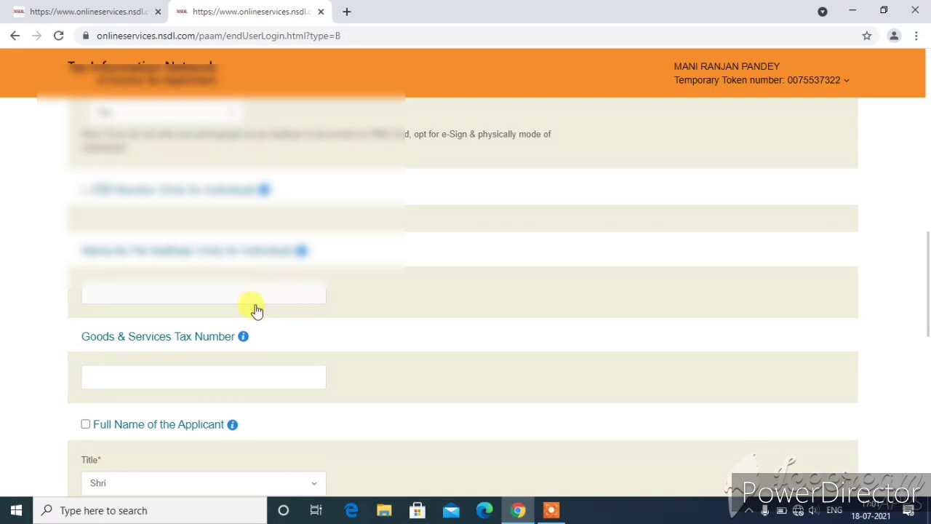
{"action": "scroll", "coordinate": [324, 303], "scroll_direction": "down", "scroll_amount": 2}
{"action": "scroll", "coordinate": [323, 303], "scroll_direction": "down", "scroll_amount": 2}
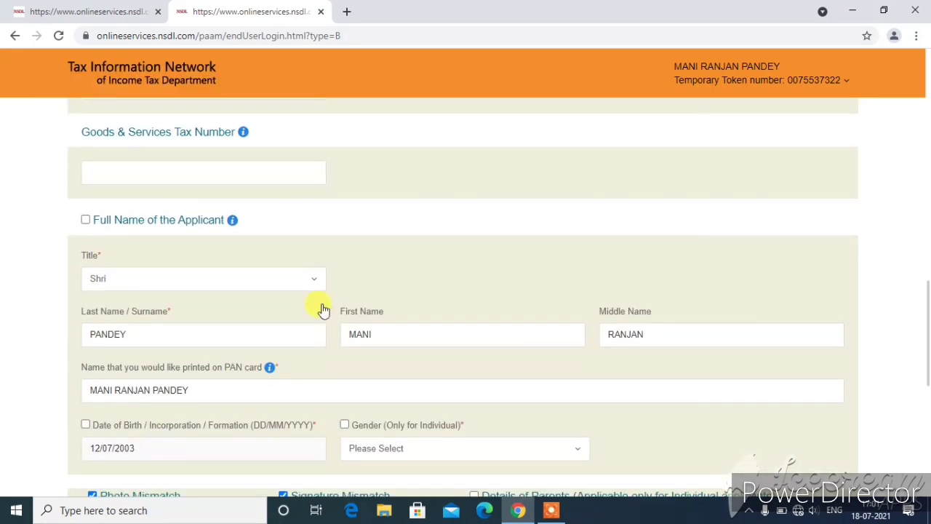
{"action": "left_click", "coordinate": [356, 321]}
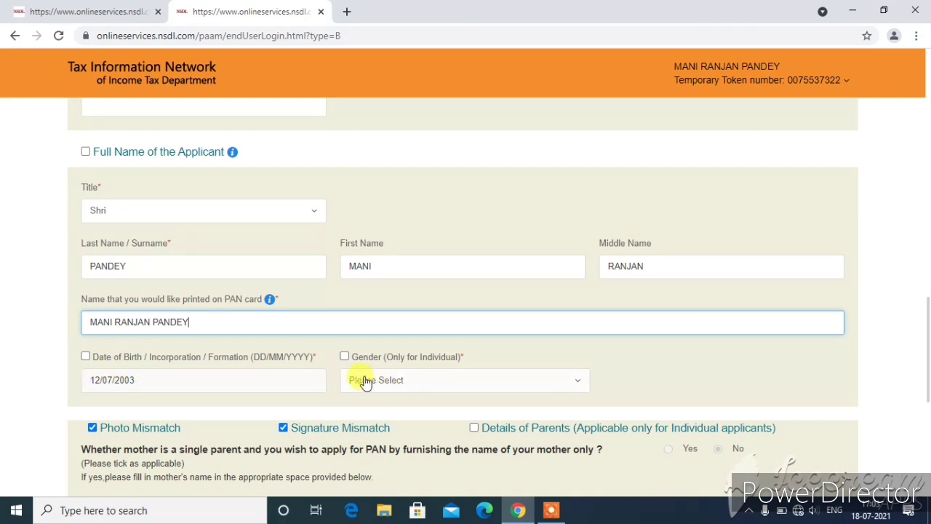
{"action": "left_click", "coordinate": [436, 385]}
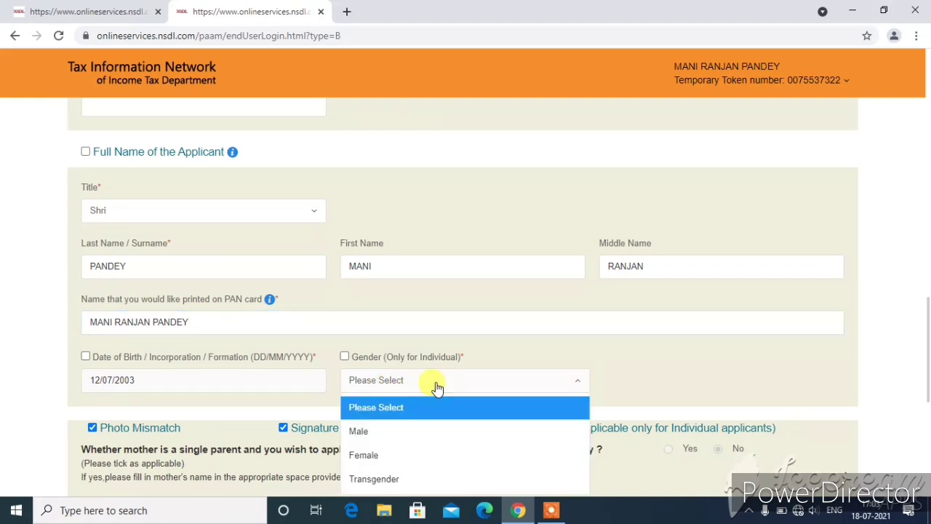
{"action": "left_click", "coordinate": [435, 431]}
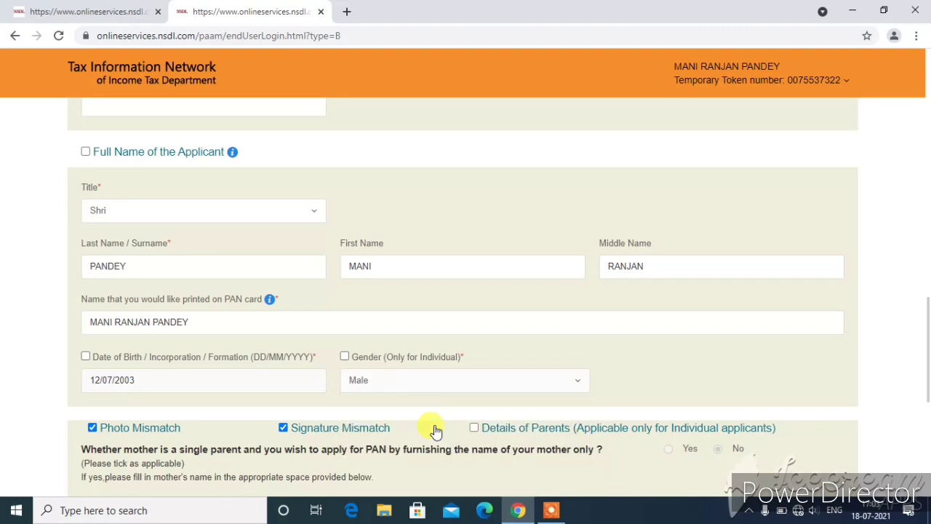
- Enter the father's surname, first and middle names, keeping Father's Name selected for printing
{"action": "scroll", "coordinate": [656, 342], "scroll_direction": "down", "scroll_amount": 3}
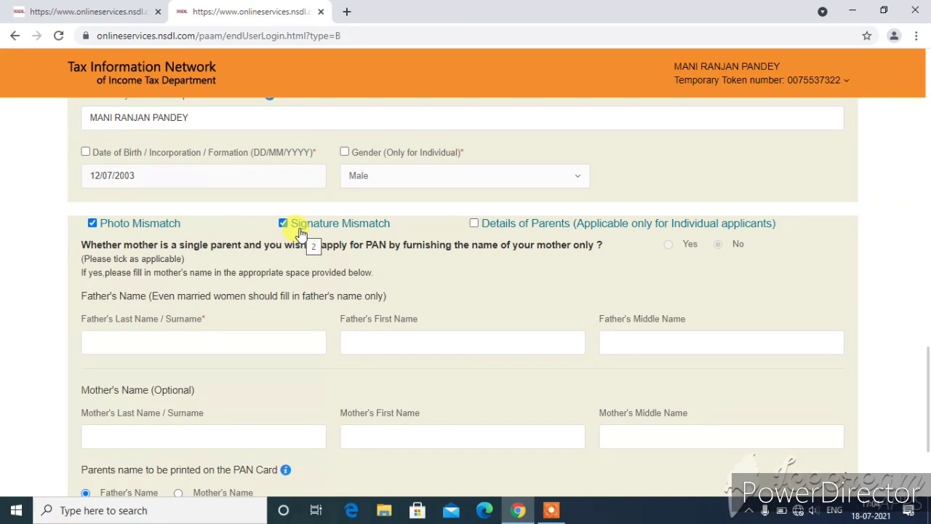
{"action": "scroll", "coordinate": [309, 242], "scroll_direction": "down", "scroll_amount": 2}
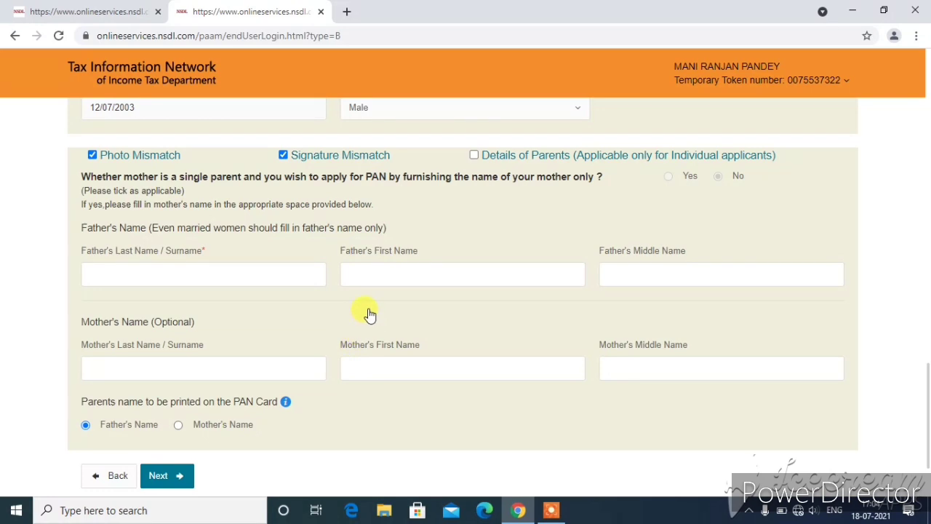
{"action": "left_click", "coordinate": [163, 272]}
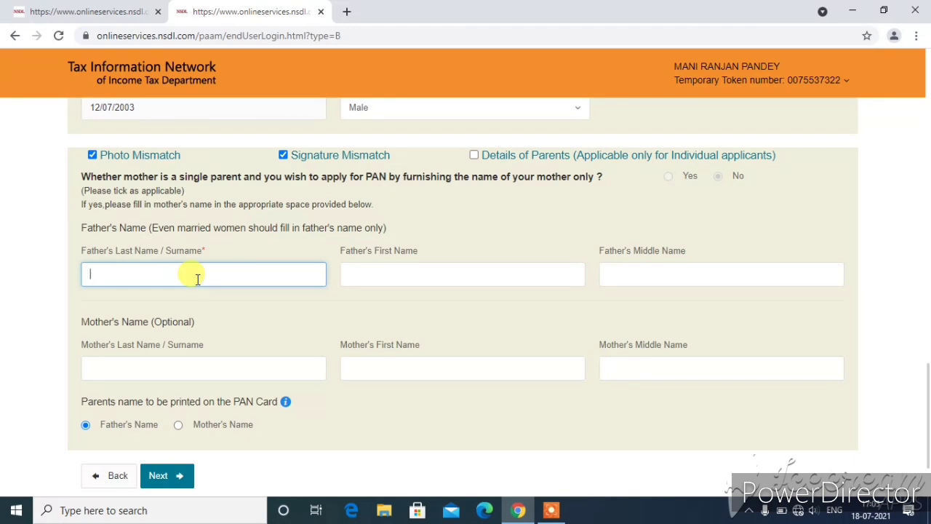
{"action": "left_click", "coordinate": [399, 276]}
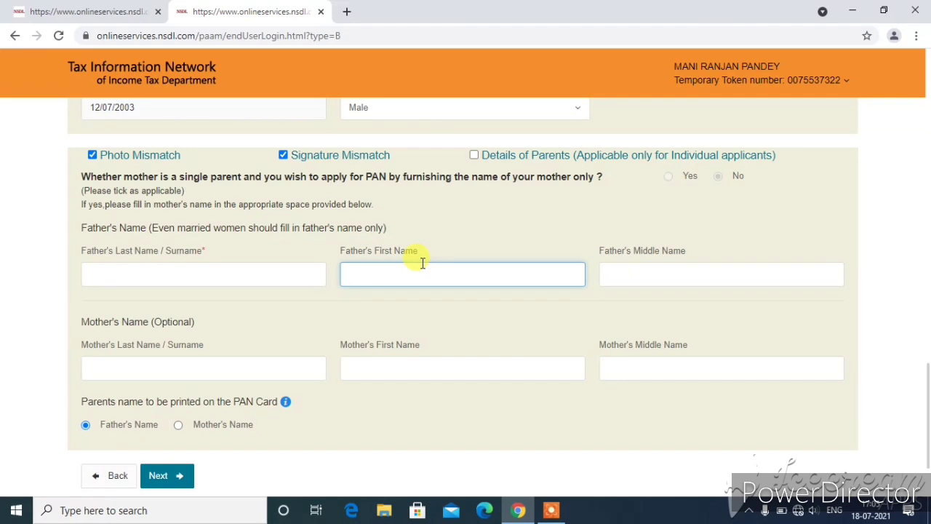
{"action": "left_click", "coordinate": [727, 273]}
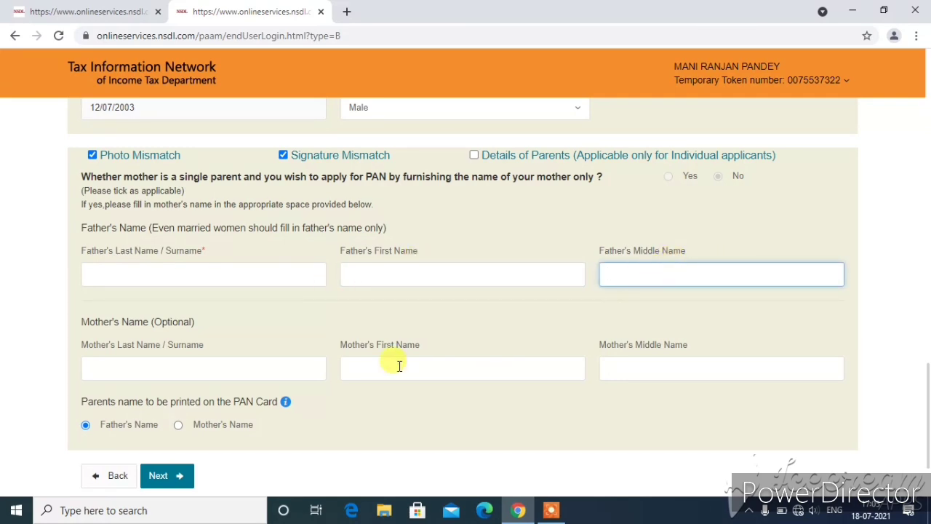
{"action": "left_click", "coordinate": [194, 273]}
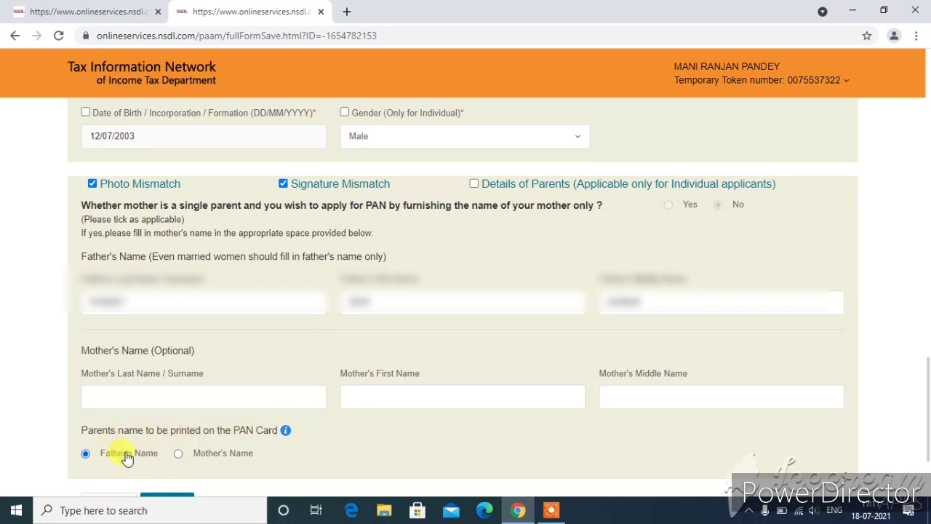
{"action": "left_click", "coordinate": [190, 458]}
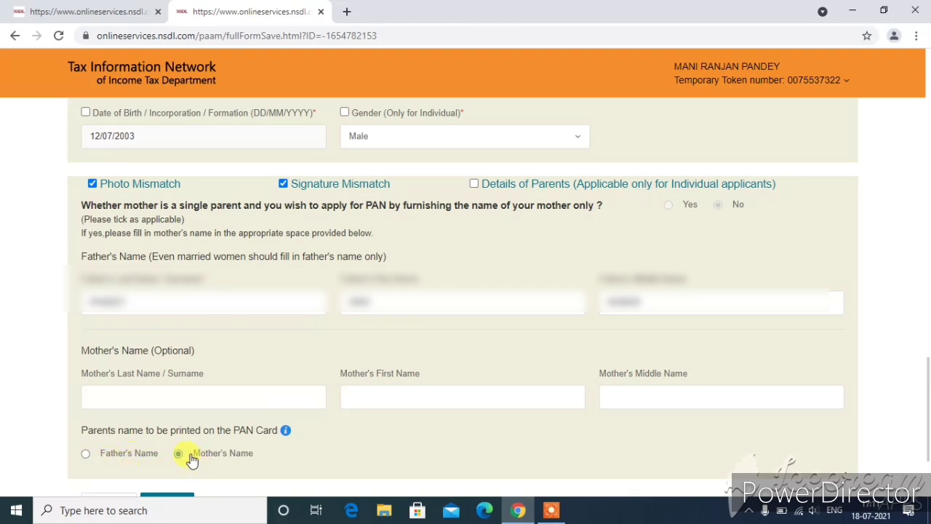
{"action": "left_click", "coordinate": [93, 457]}
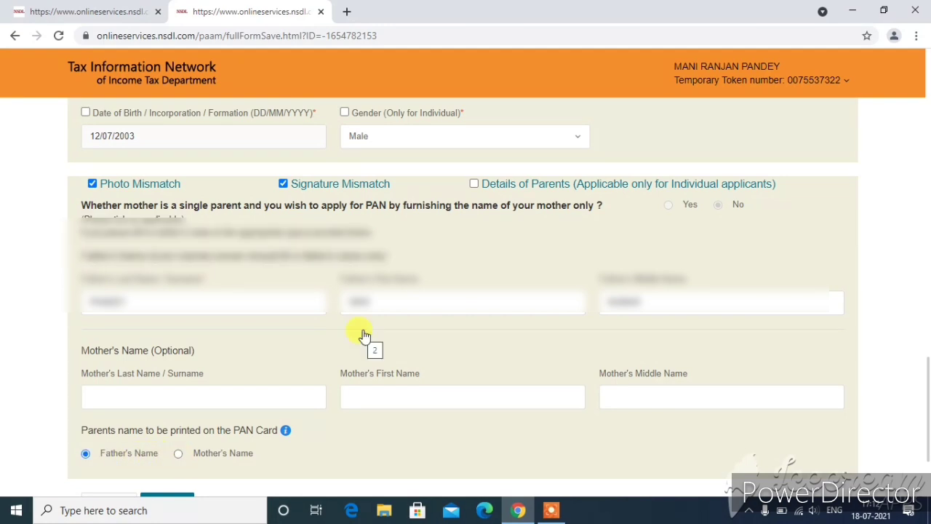
{"action": "scroll", "coordinate": [364, 332], "scroll_direction": "down", "scroll_amount": 1}
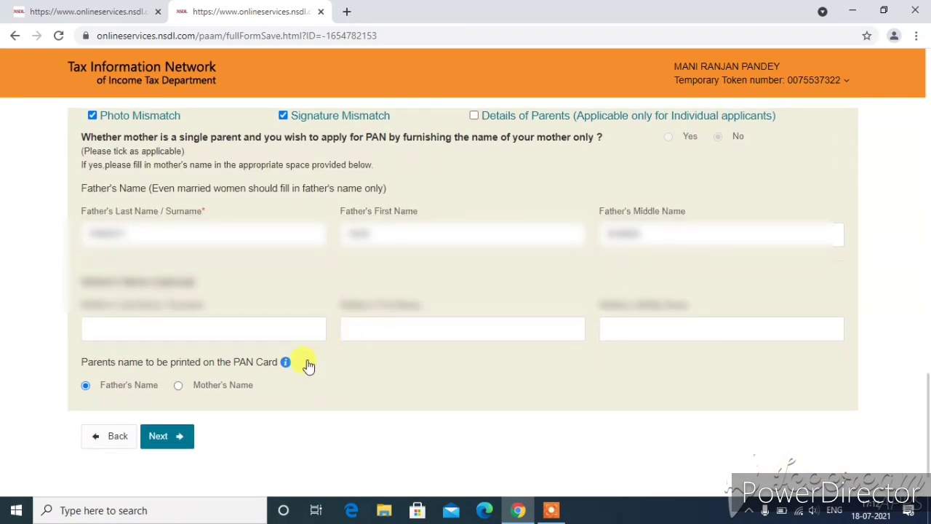
- Save the personal details and continue to the contact and other details step
{"action": "left_click", "coordinate": [180, 438]}
{"action": "scroll", "coordinate": [339, 339], "scroll_direction": "down", "scroll_amount": 10}
{"action": "left_click", "coordinate": [166, 415]}
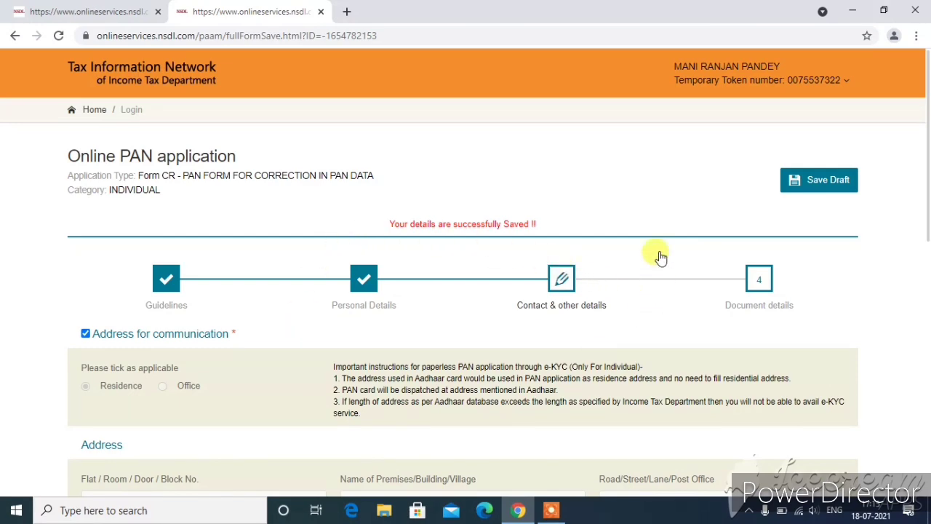
- Set the country code to India, include Telephone Number & Email ID details, and save
{"action": "scroll", "coordinate": [492, 259], "scroll_direction": "down", "scroll_amount": 4}
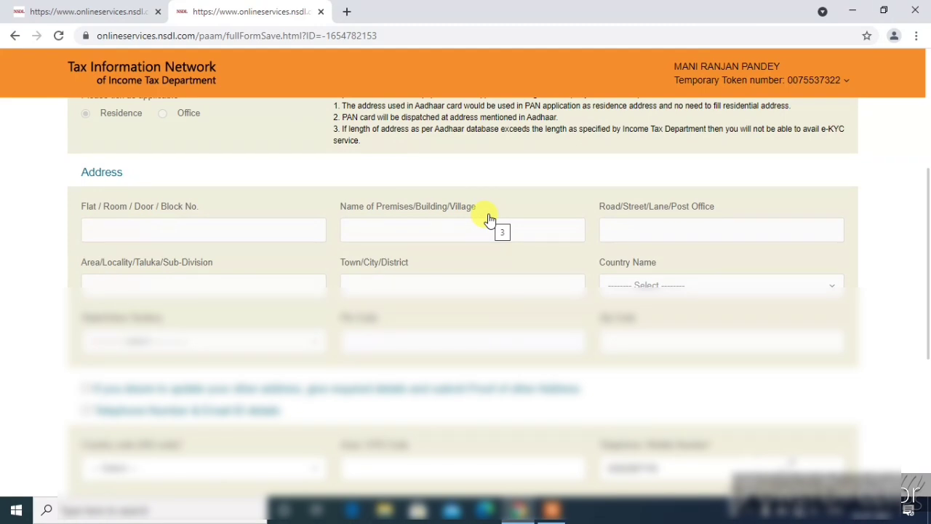
{"action": "scroll", "coordinate": [357, 253], "scroll_direction": "down", "scroll_amount": 2}
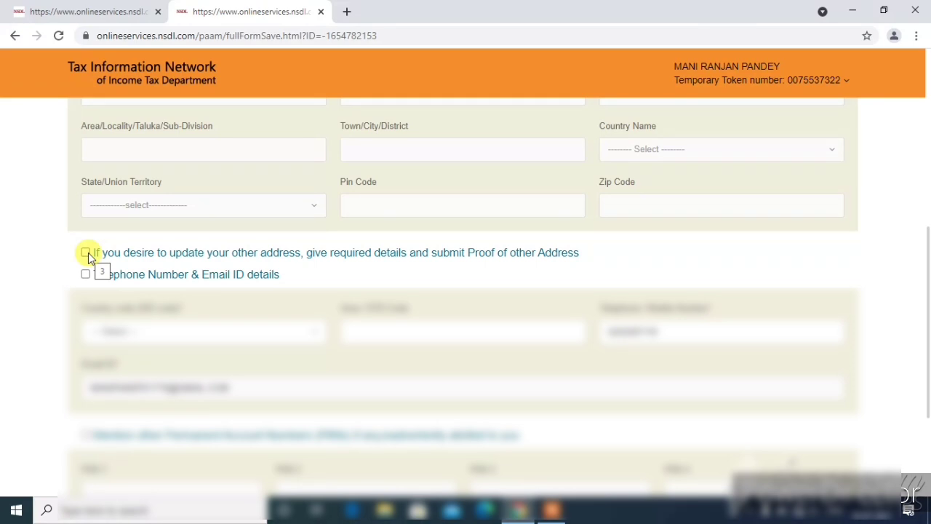
{"action": "left_click", "coordinate": [85, 253]}
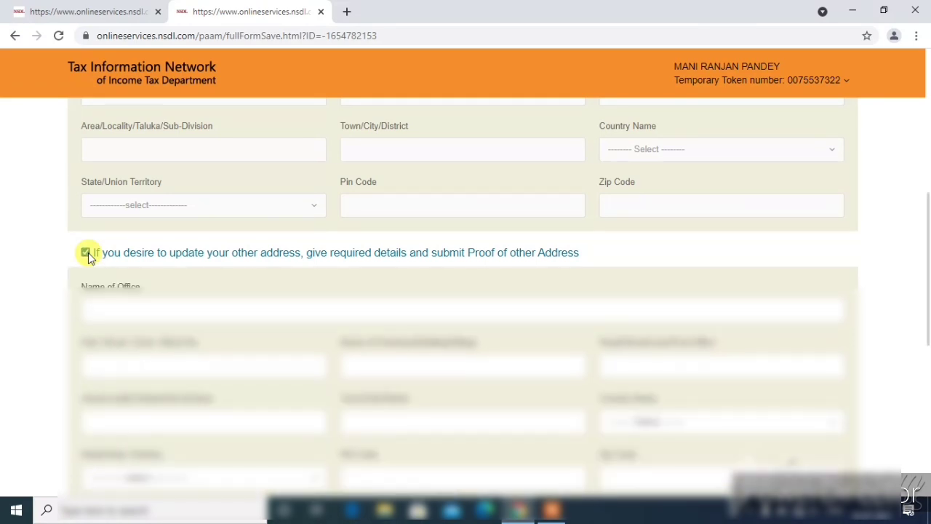
{"action": "left_click", "coordinate": [86, 252]}
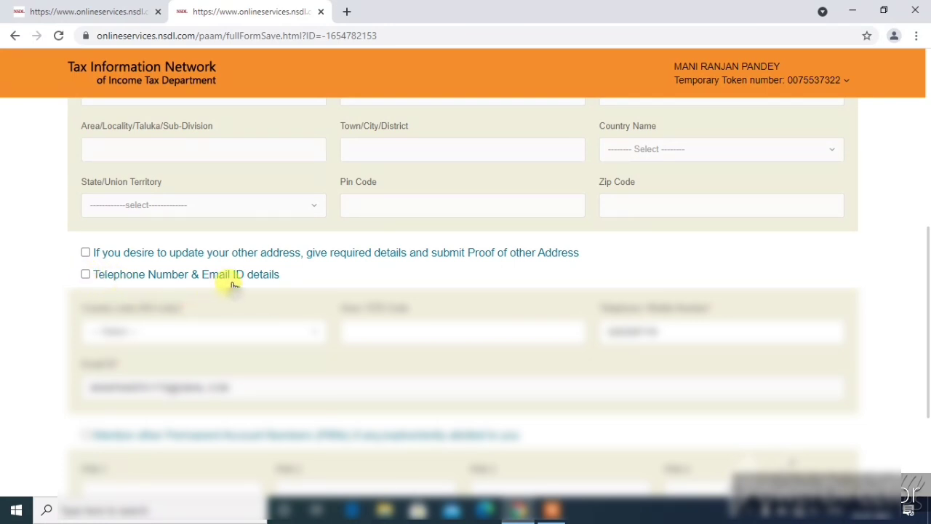
{"action": "left_click", "coordinate": [86, 273]}
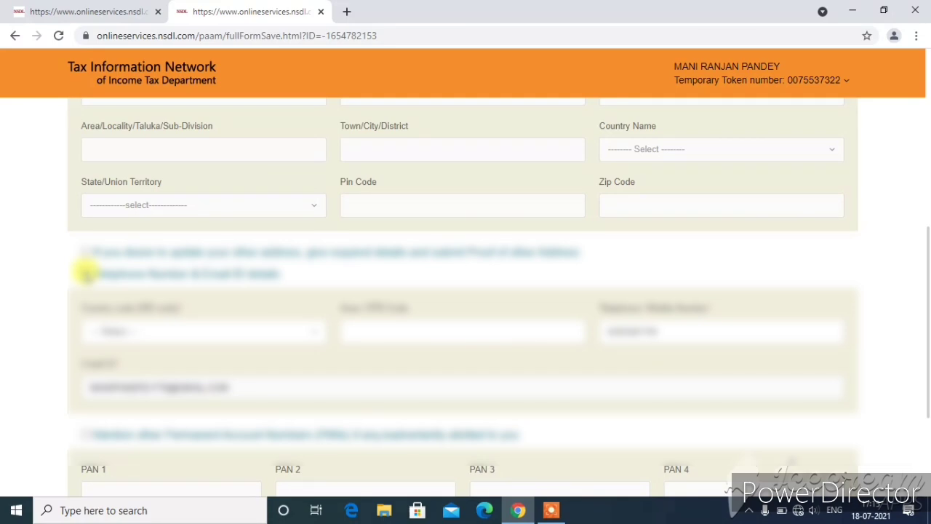
{"action": "scroll", "coordinate": [120, 275], "scroll_direction": "down", "scroll_amount": 2}
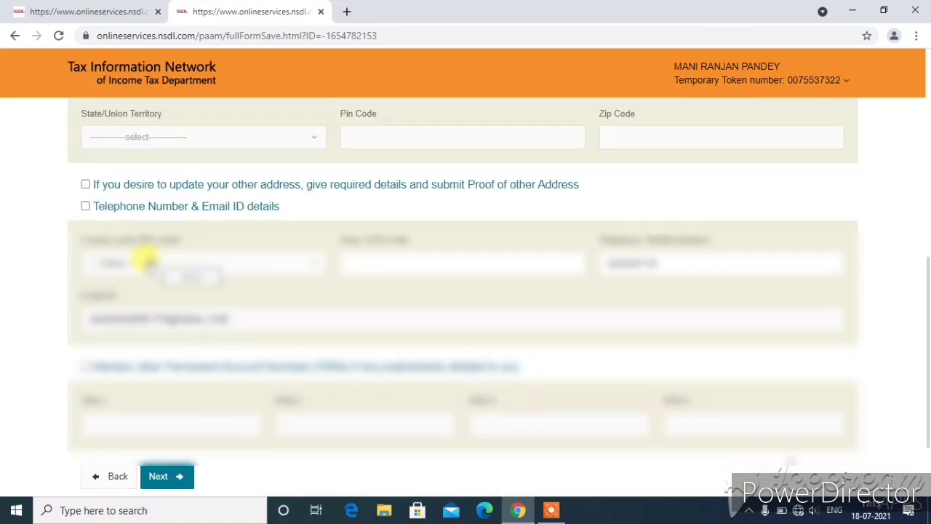
{"action": "left_click", "coordinate": [169, 266]}
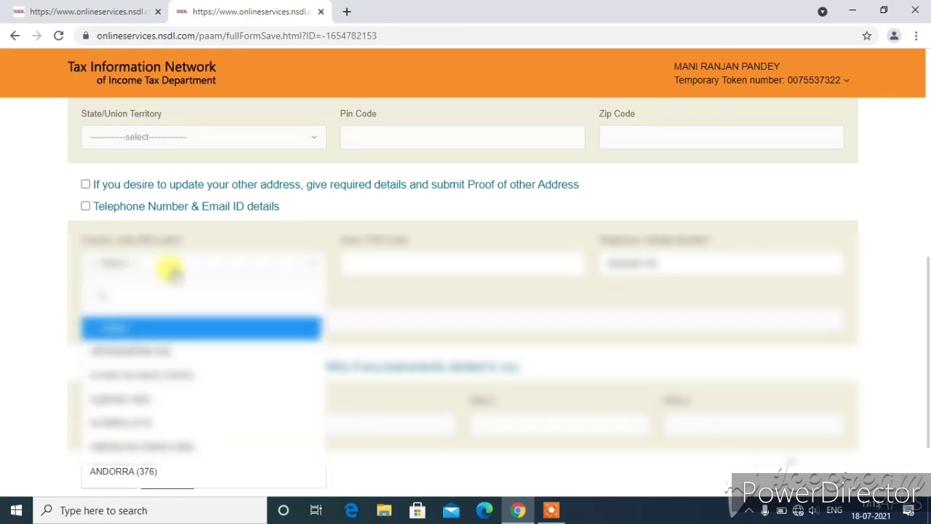
{"action": "type", "text": "ind"}
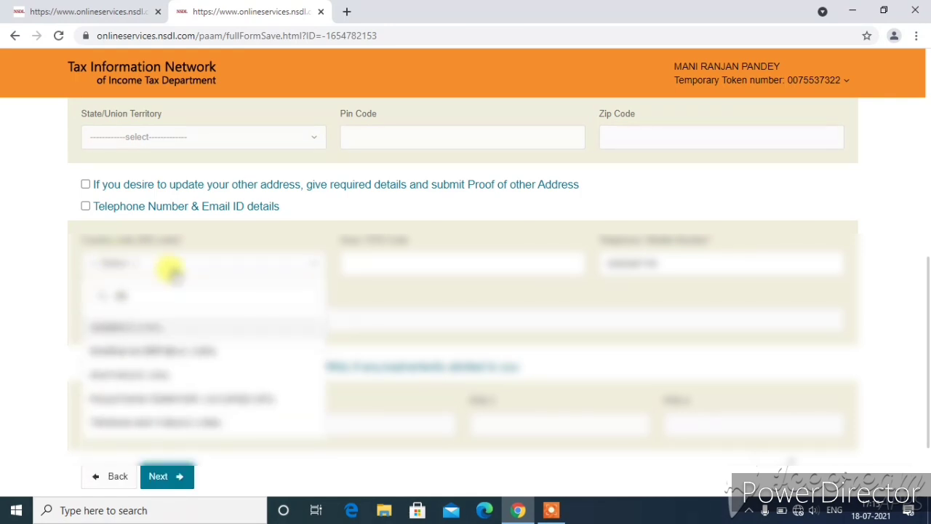
{"action": "key", "text": "Return"}
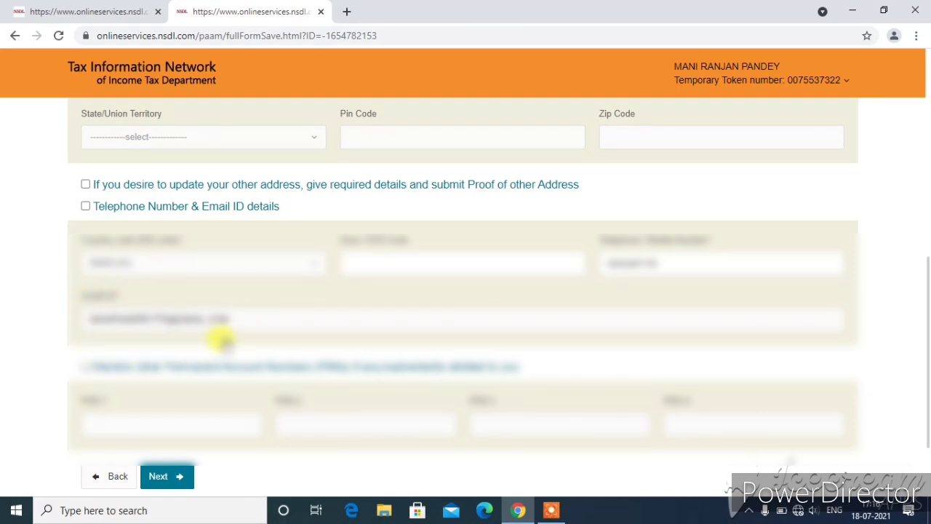
{"action": "key", "text": "space"}
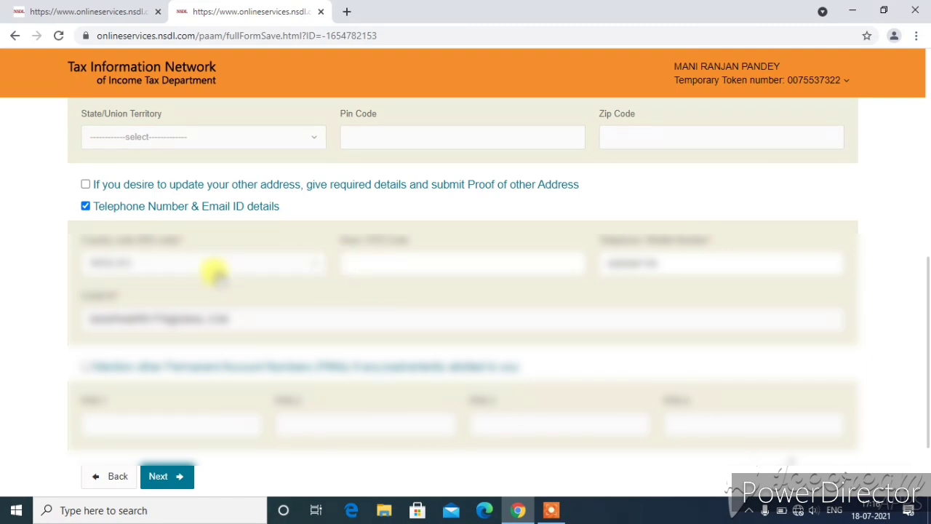
{"action": "left_click", "coordinate": [168, 479]}
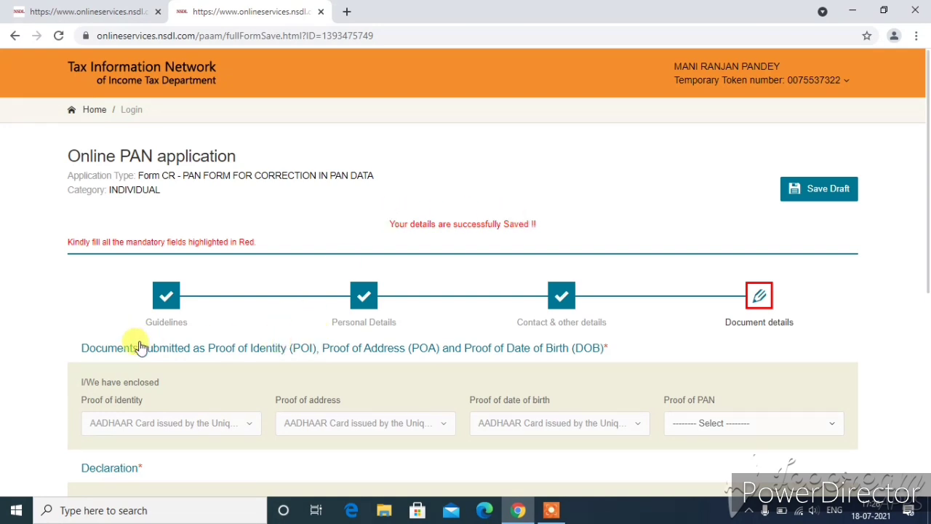
- Choose Copy of Pan Card in the Proof of PAN dropdown on the Document details step
{"action": "left_click_drag", "start_coordinate": [133, 352], "coordinate": [283, 355]}
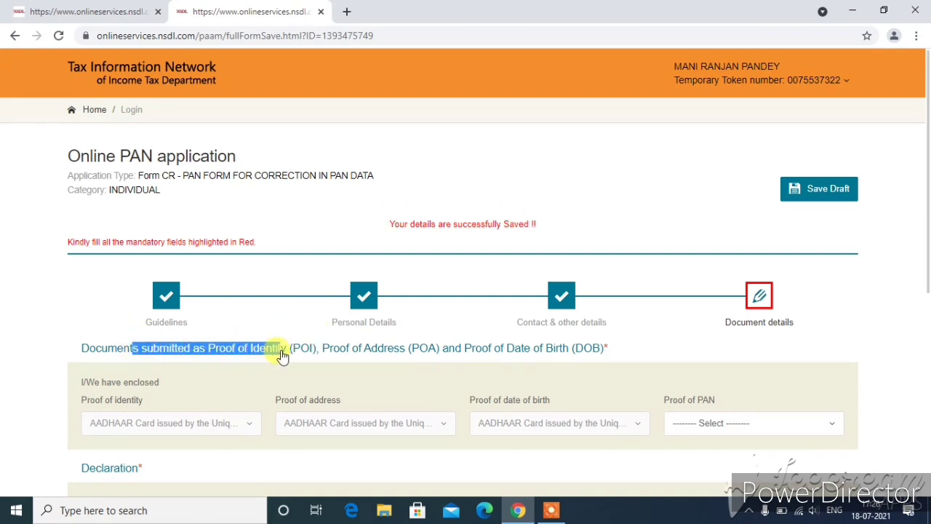
{"action": "left_click", "coordinate": [283, 354]}
{"action": "scroll", "coordinate": [281, 342], "scroll_direction": "down", "scroll_amount": 2}
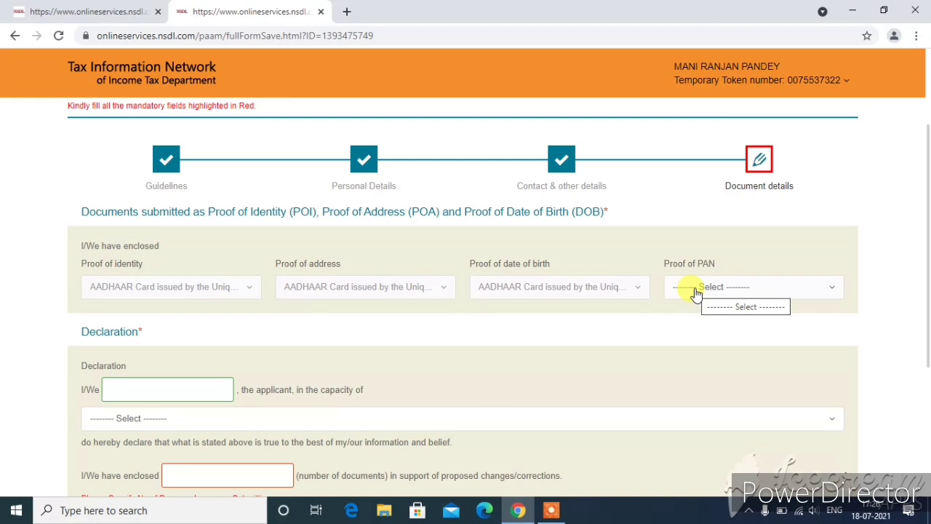
{"action": "left_click", "coordinate": [738, 290]}
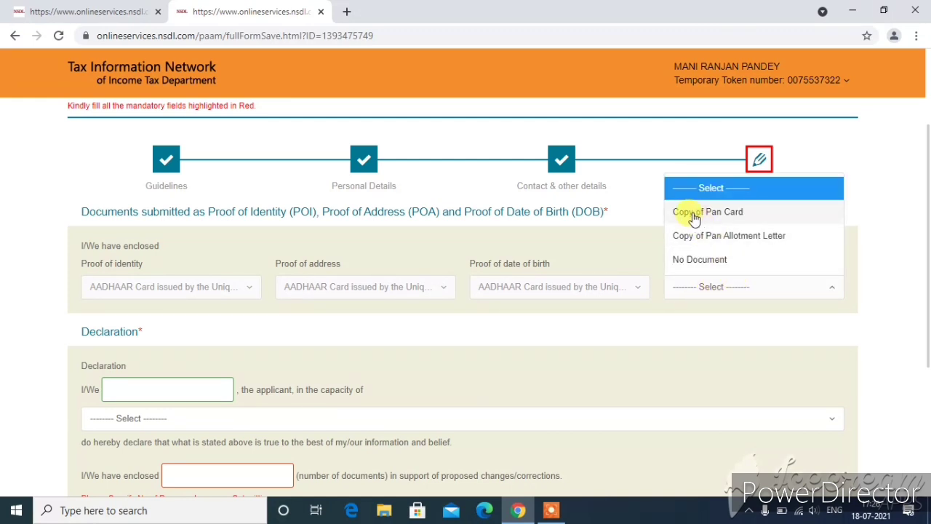
{"action": "left_click", "coordinate": [743, 213]}
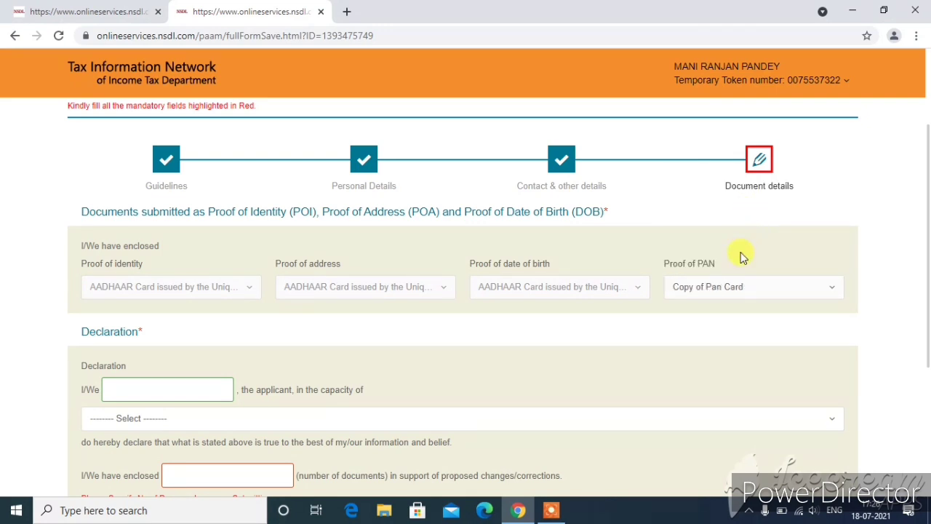
{"action": "scroll", "coordinate": [742, 255], "scroll_direction": "down", "scroll_amount": 1}
{"action": "scroll", "coordinate": [742, 255], "scroll_direction": "down", "scroll_amount": 1}
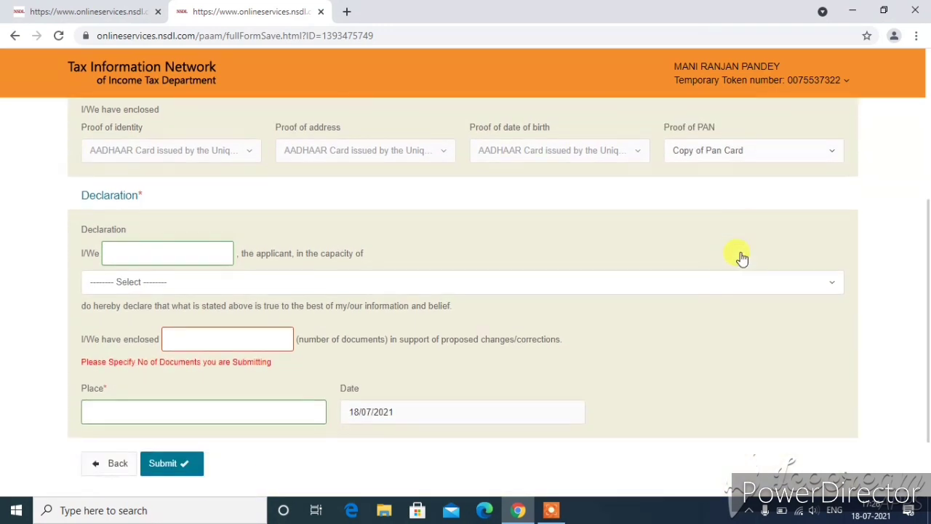
- Enter the declarant's full name and choose Himself/Herself as the capacity
{"action": "left_click", "coordinate": [136, 252]}
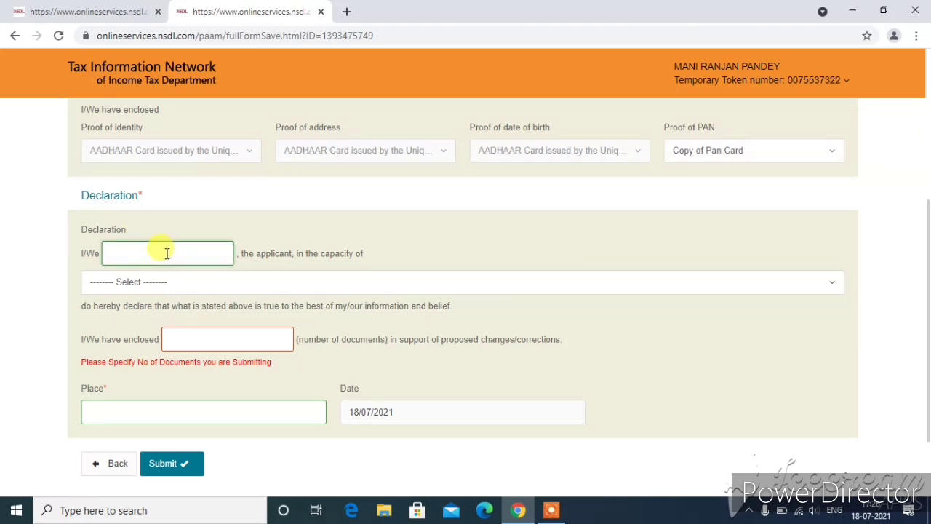
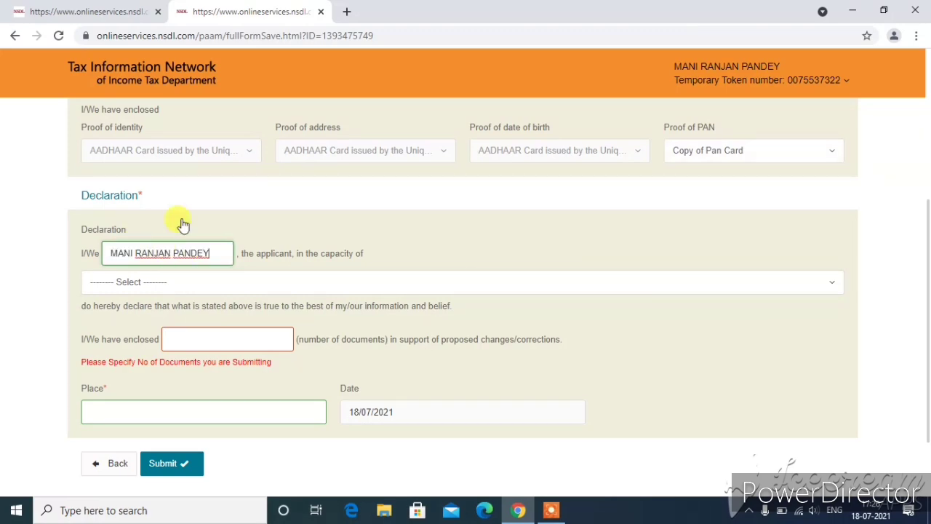
{"action": "left_click", "coordinate": [165, 290]}
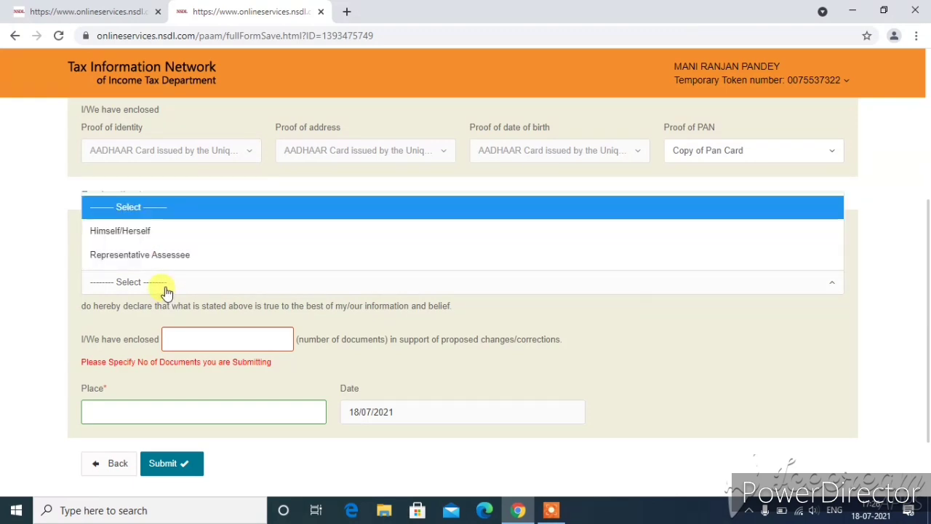
{"action": "left_click", "coordinate": [171, 238]}
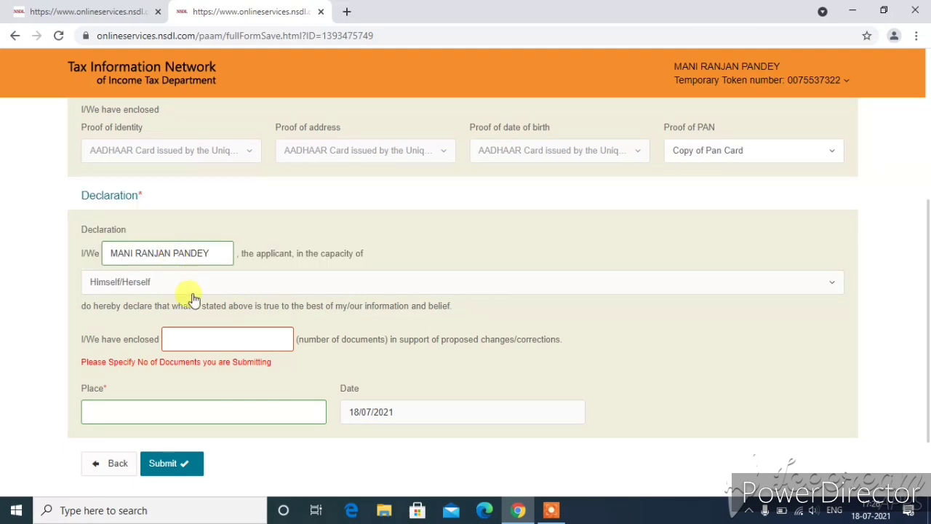
- Fill in 1 document enclosed and place BETTIAH, then submit the correction form
{"action": "scroll", "coordinate": [187, 293], "scroll_direction": "down", "scroll_amount": 1}
{"action": "left_click", "coordinate": [211, 271]}
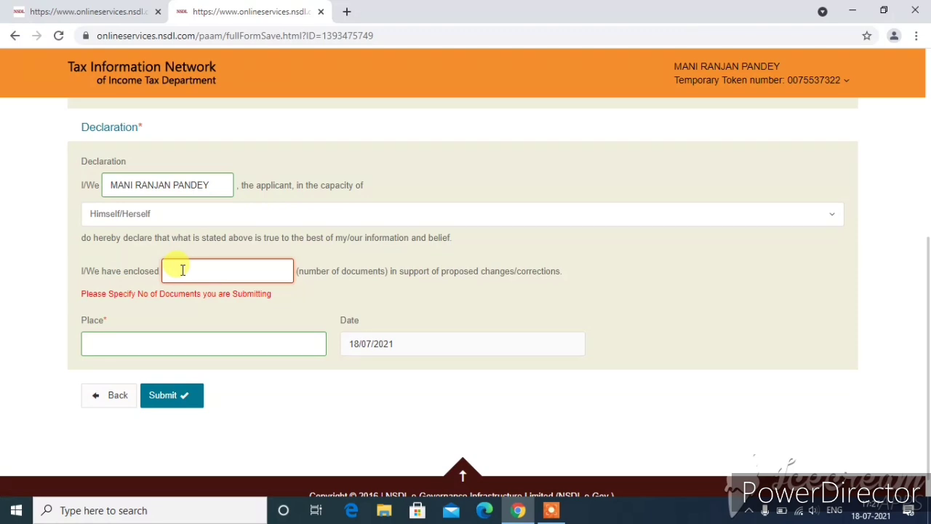
{"action": "scroll", "coordinate": [332, 212], "scroll_direction": "up", "scroll_amount": 4}
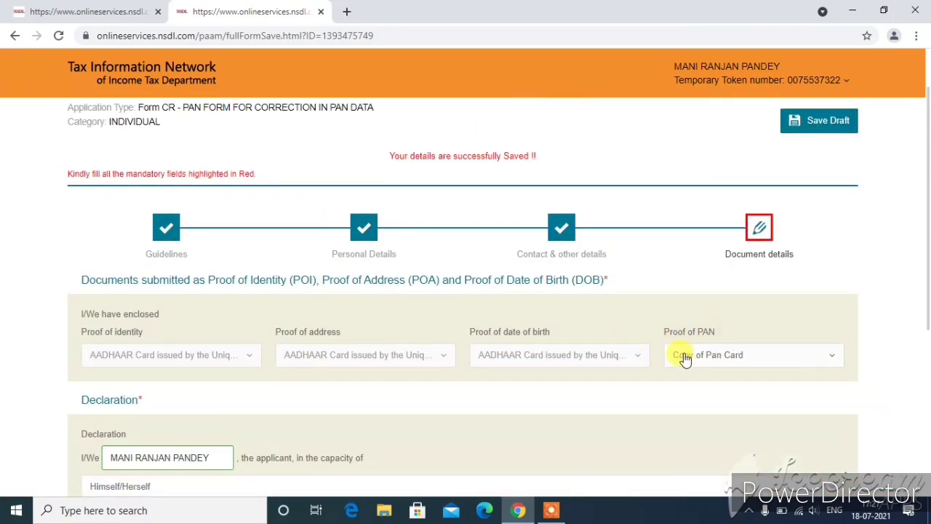
{"action": "scroll", "coordinate": [681, 360], "scroll_direction": "down", "scroll_amount": 3}
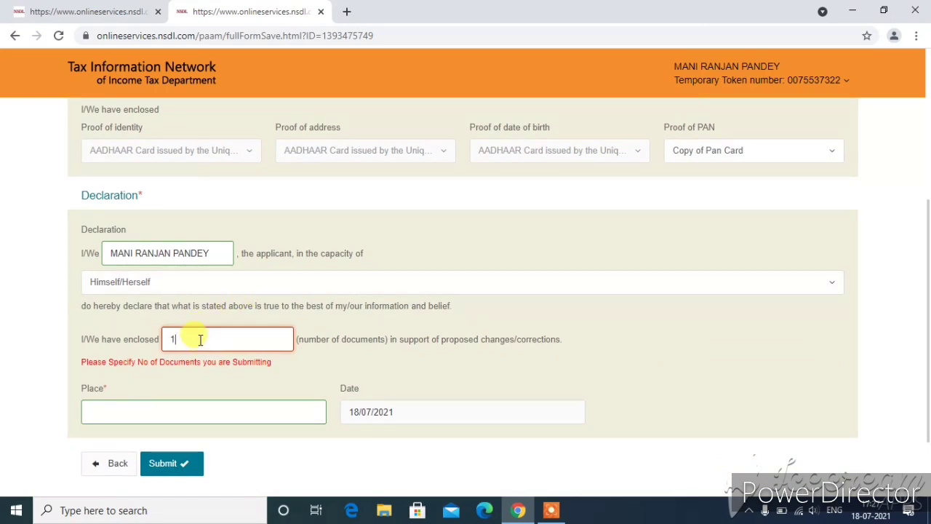
{"action": "scroll", "coordinate": [200, 338], "scroll_direction": "down", "scroll_amount": 1}
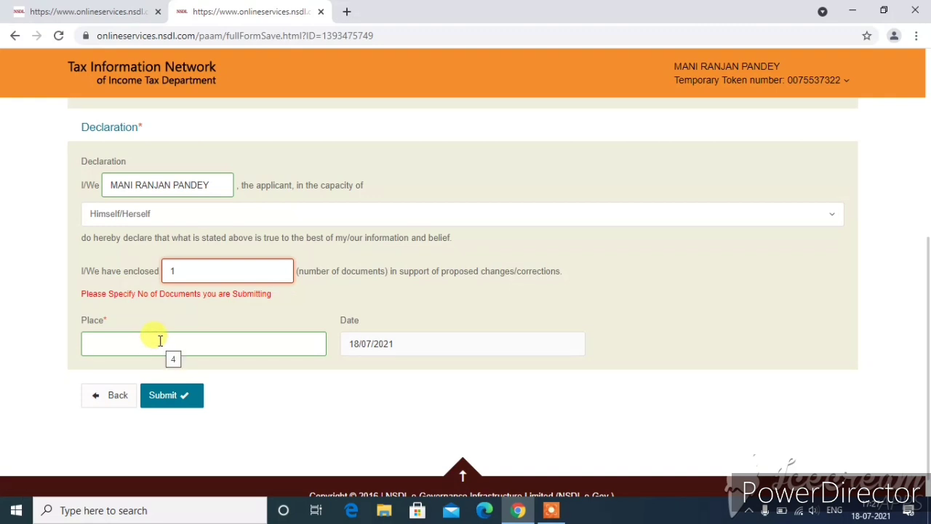
{"action": "left_click", "coordinate": [183, 340]}
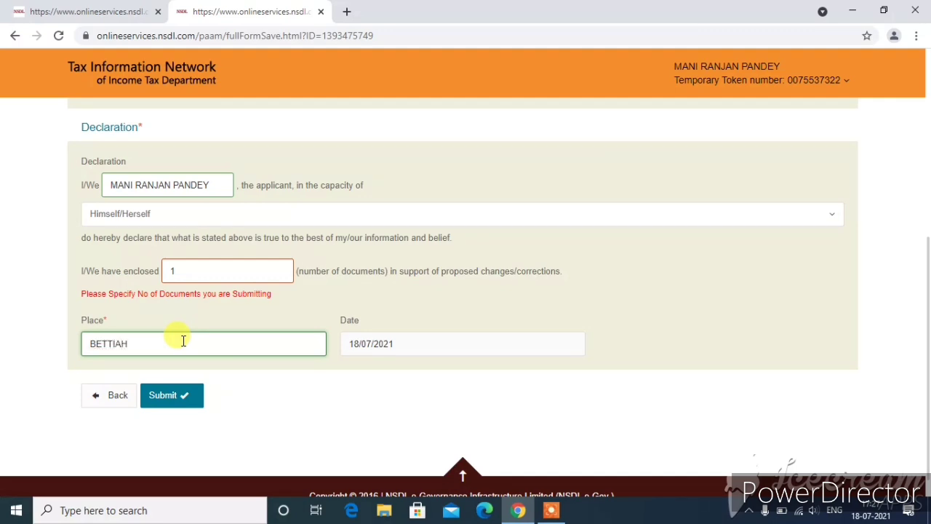
{"action": "scroll", "coordinate": [294, 335], "scroll_direction": "down", "scroll_amount": 1}
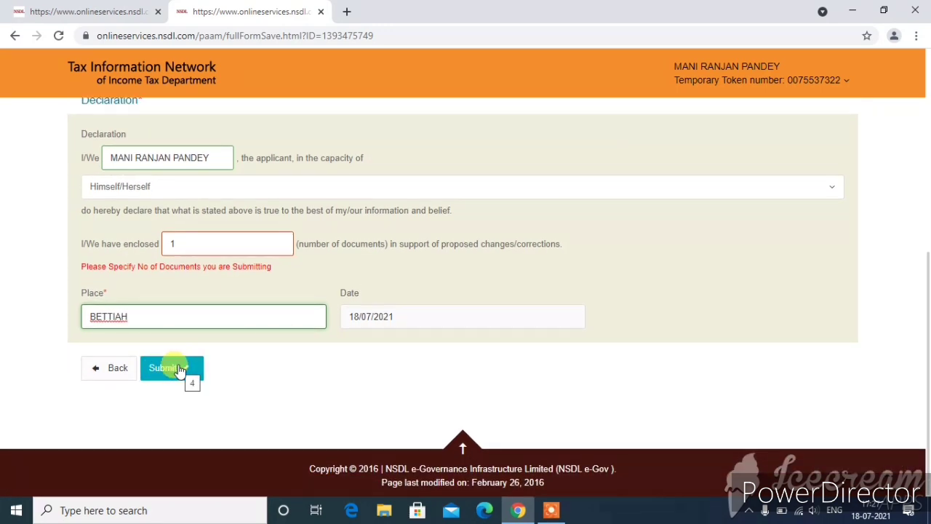
{"action": "left_click", "coordinate": [180, 369]}
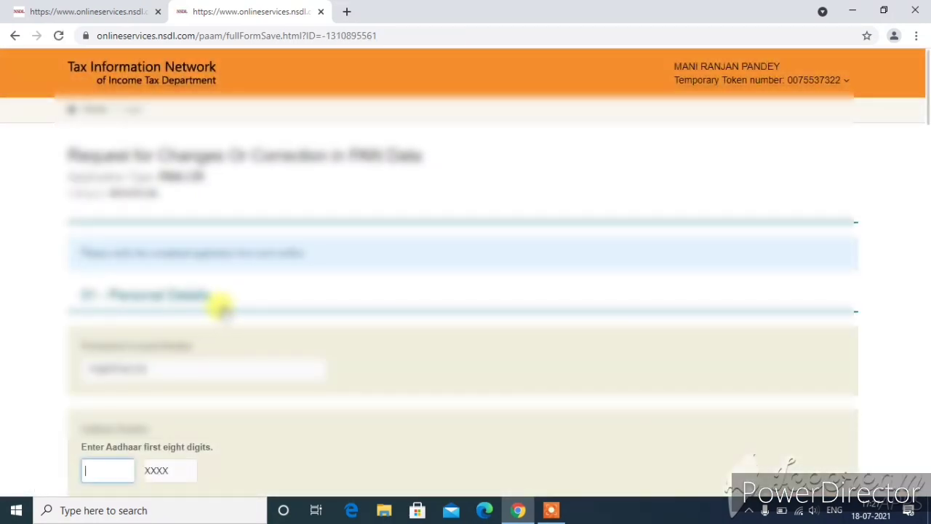
- Review the Form CR preview from top to bottom, then proceed to the payment step
{"action": "scroll", "coordinate": [245, 306], "scroll_direction": "down", "scroll_amount": 1}
{"action": "scroll", "coordinate": [265, 289], "scroll_direction": "down", "scroll_amount": 1}
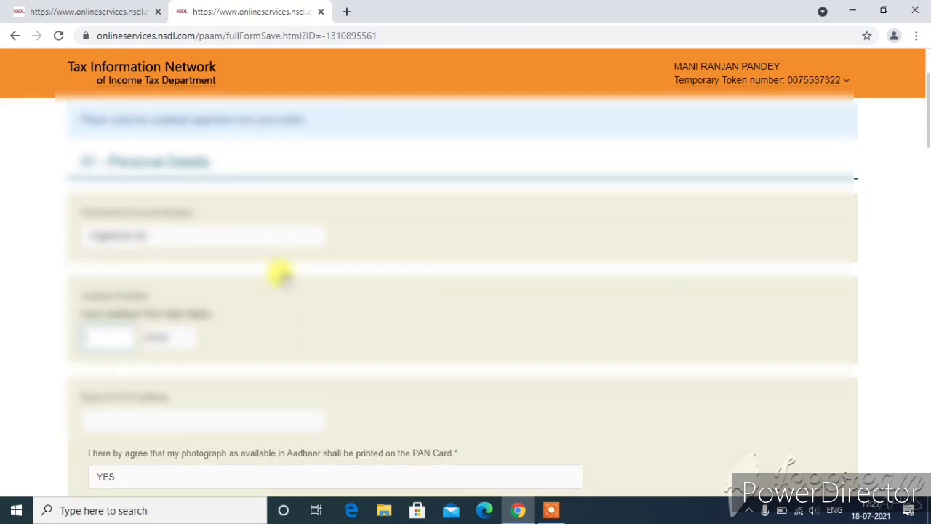
{"action": "scroll", "coordinate": [356, 245], "scroll_direction": "down", "scroll_amount": 1}
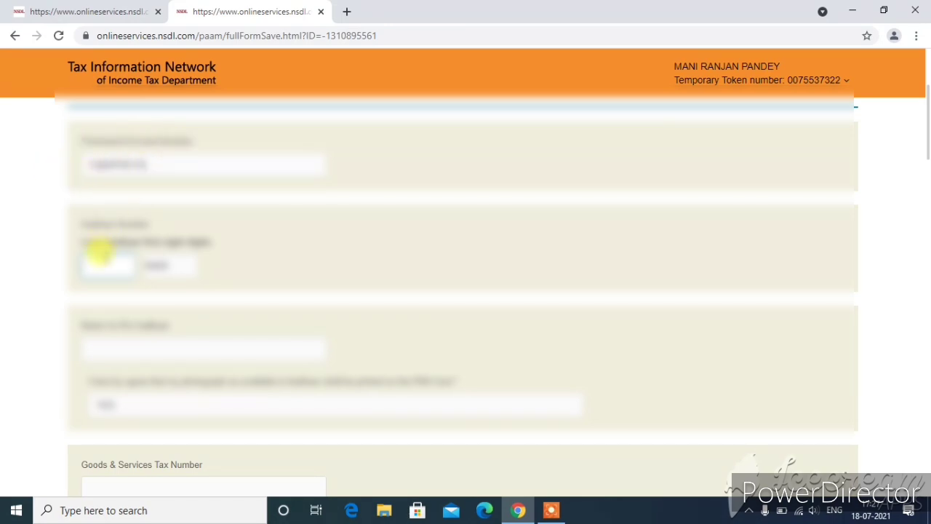
{"action": "scroll", "coordinate": [98, 249], "scroll_direction": "down", "scroll_amount": 1}
{"action": "left_click", "coordinate": [102, 189]}
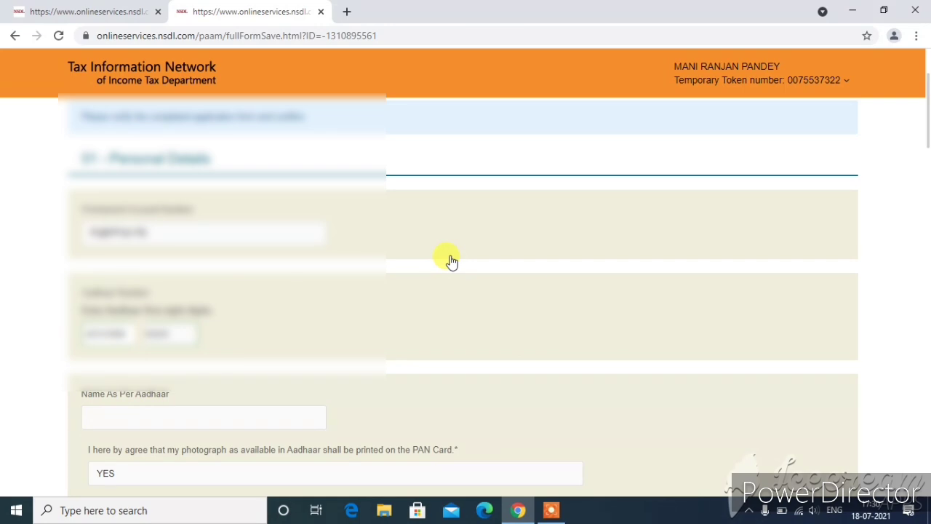
{"action": "scroll", "coordinate": [364, 302], "scroll_direction": "down", "scroll_amount": 2}
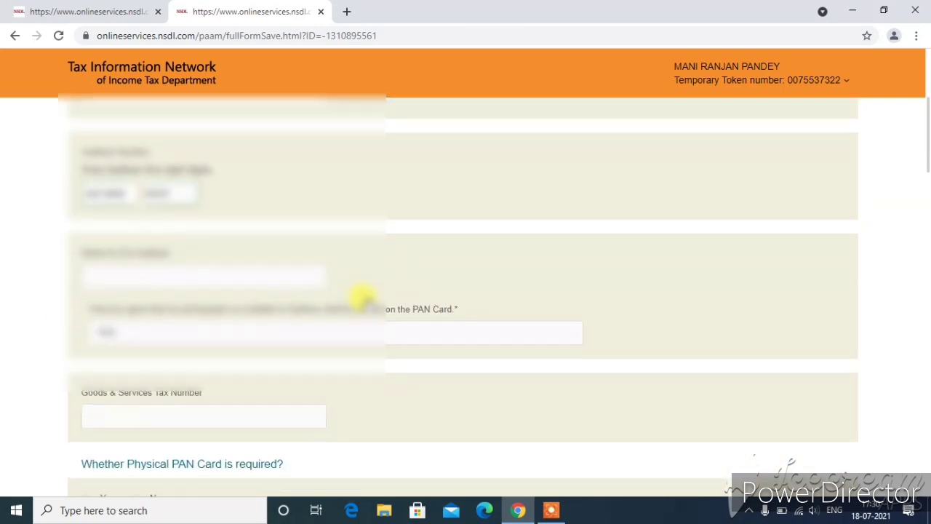
{"action": "scroll", "coordinate": [361, 296], "scroll_direction": "down", "scroll_amount": 5}
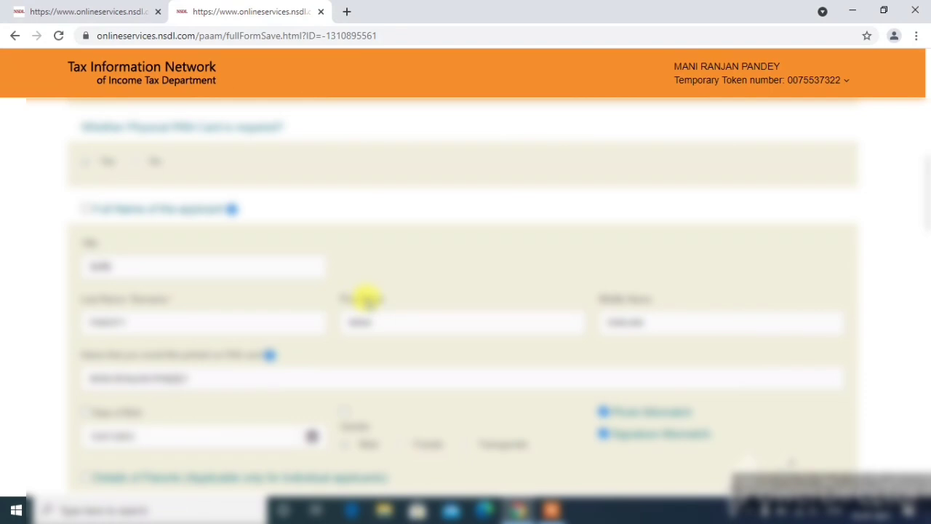
{"action": "scroll", "coordinate": [367, 297], "scroll_direction": "down", "scroll_amount": 2}
{"action": "scroll", "coordinate": [361, 297], "scroll_direction": "down", "scroll_amount": 1}
{"action": "scroll", "coordinate": [362, 297], "scroll_direction": "up", "scroll_amount": 1}
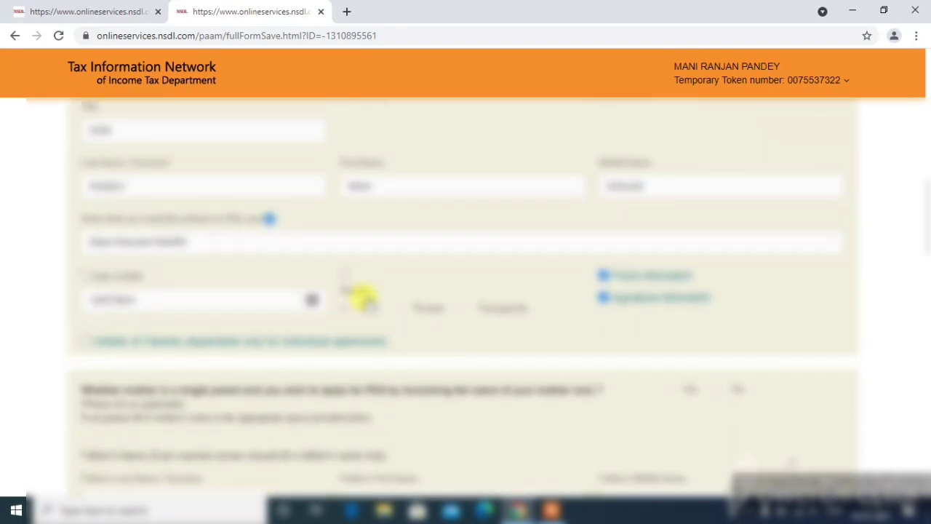
{"action": "scroll", "coordinate": [364, 294], "scroll_direction": "down", "scroll_amount": 15}
{"action": "scroll", "coordinate": [363, 296], "scroll_direction": "up", "scroll_amount": 2}
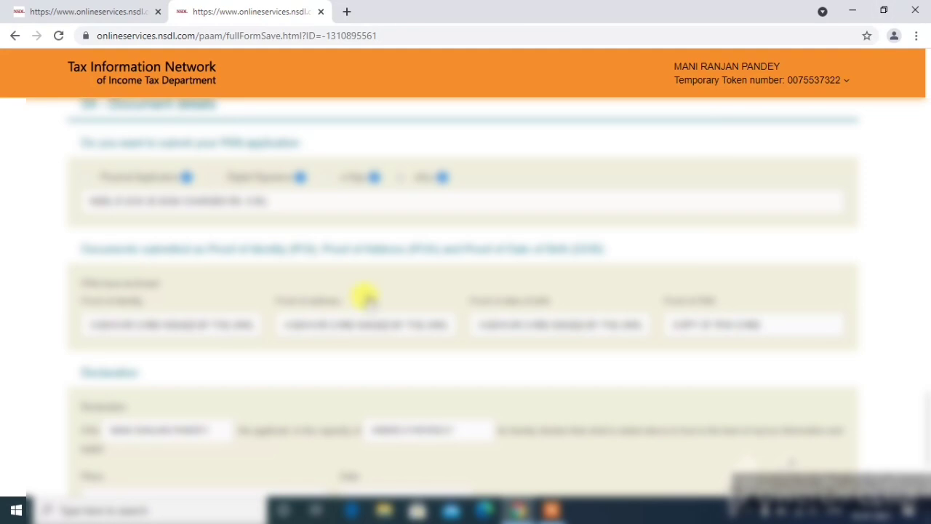
{"action": "scroll", "coordinate": [366, 296], "scroll_direction": "up", "scroll_amount": 10}
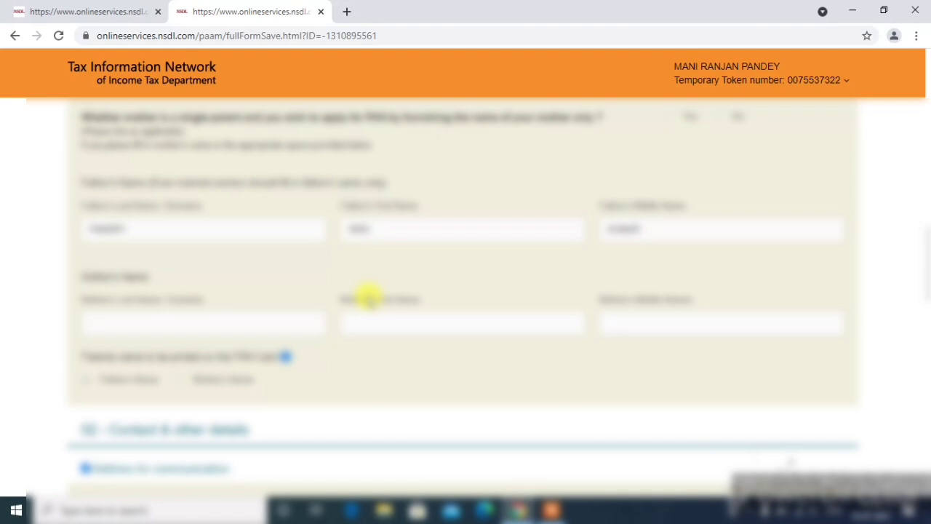
{"action": "scroll", "coordinate": [518, 302], "scroll_direction": "down", "scroll_amount": 12}
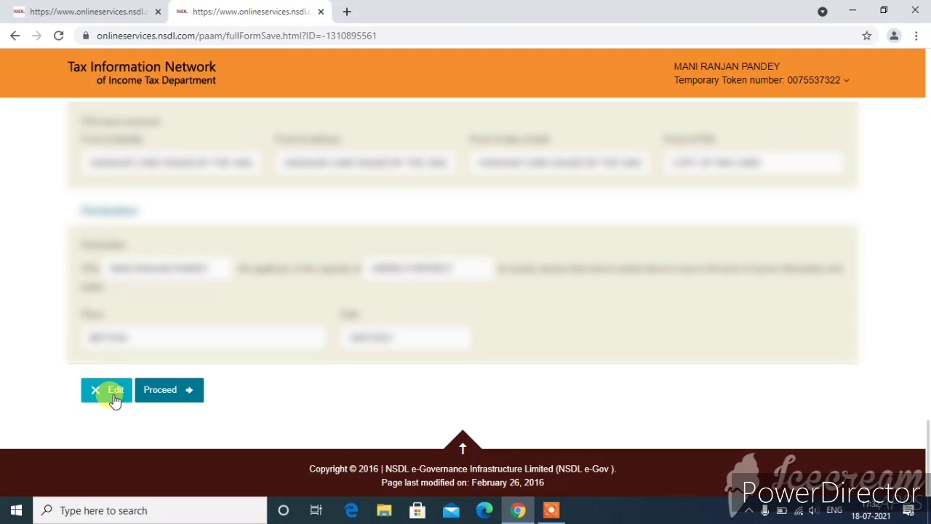
{"action": "left_click", "coordinate": [181, 398]}
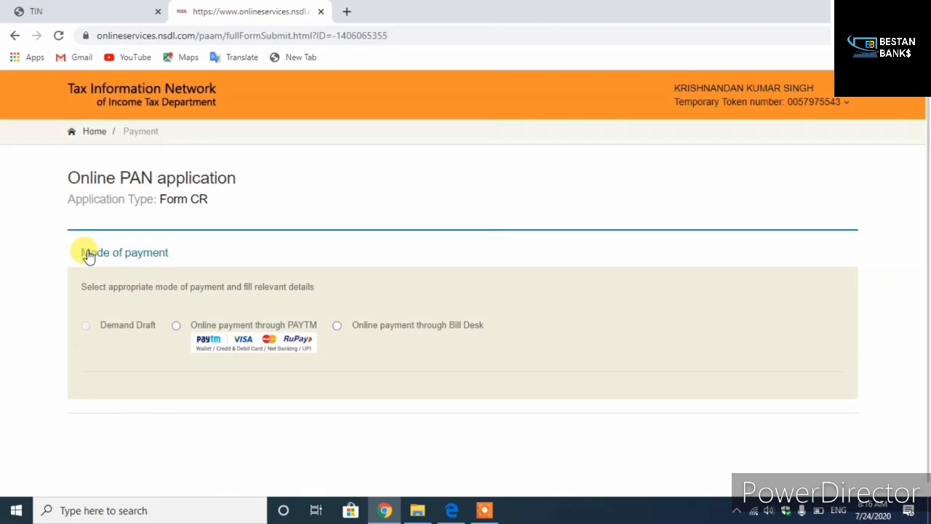
- Select online payment through PAYTM and agree to the terms of service
{"action": "left_click_drag", "start_coordinate": [88, 256], "coordinate": [146, 261]}
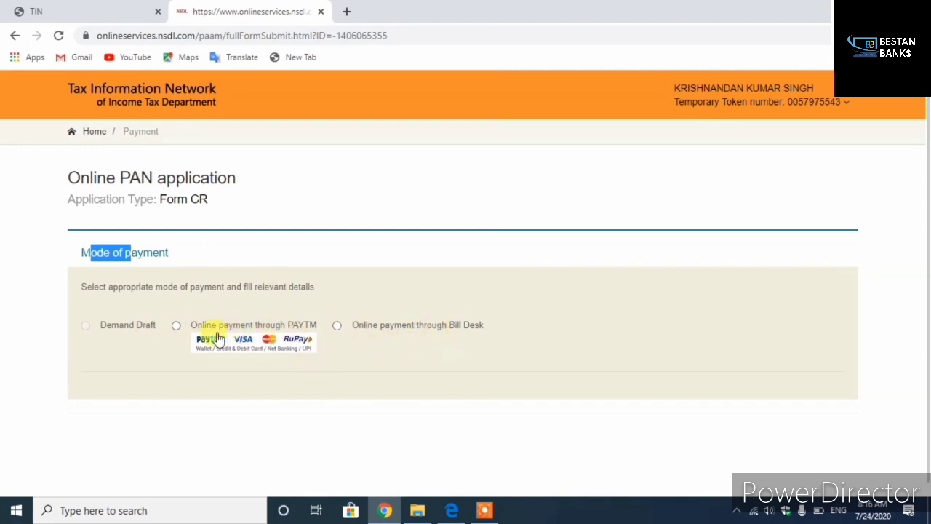
{"action": "left_click", "coordinate": [178, 329]}
{"action": "scroll", "coordinate": [185, 331], "scroll_direction": "down", "scroll_amount": 3}
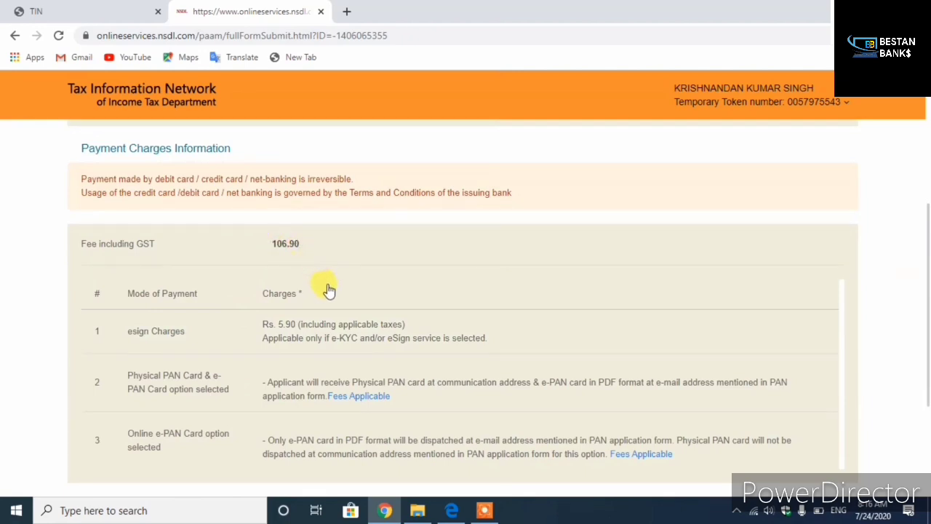
{"action": "scroll", "coordinate": [328, 290], "scroll_direction": "down", "scroll_amount": 3}
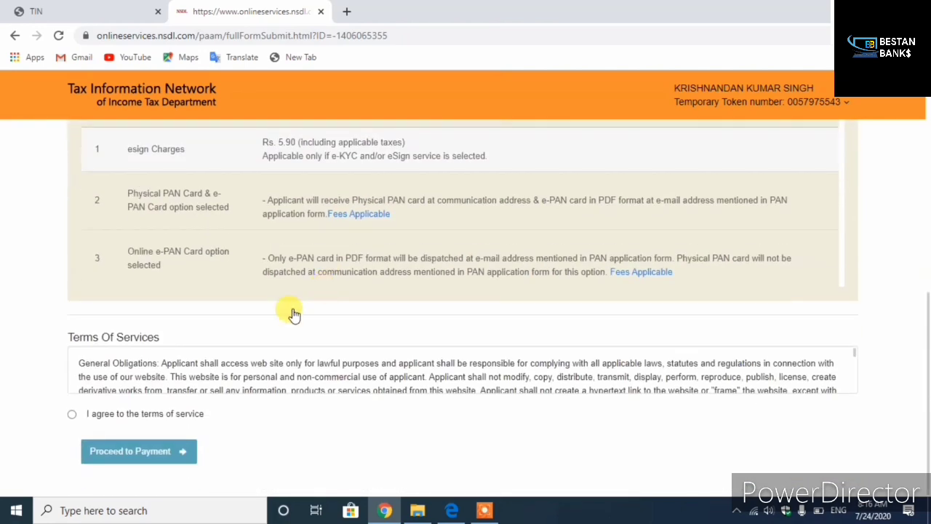
{"action": "left_click", "coordinate": [72, 415]}
{"action": "scroll", "coordinate": [211, 392], "scroll_direction": "down", "scroll_amount": 10}
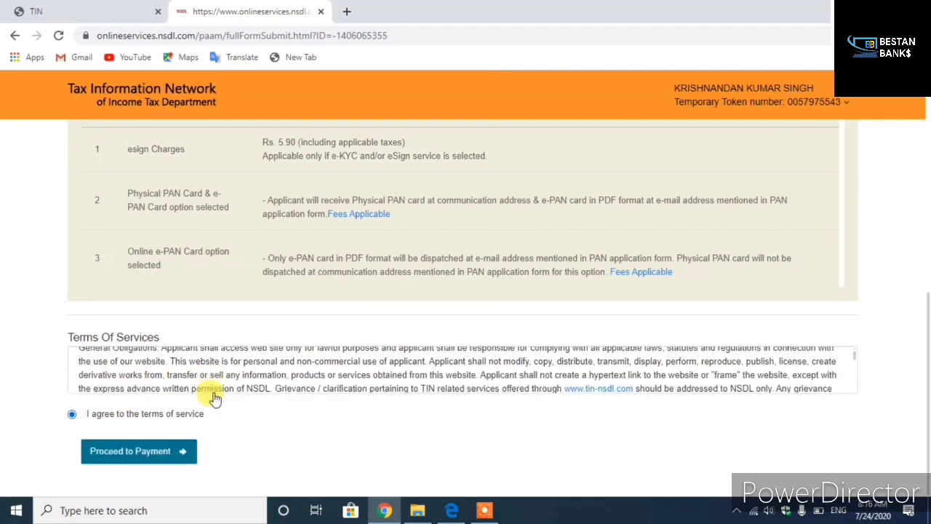
{"action": "scroll", "coordinate": [162, 387], "scroll_direction": "down", "scroll_amount": 5}
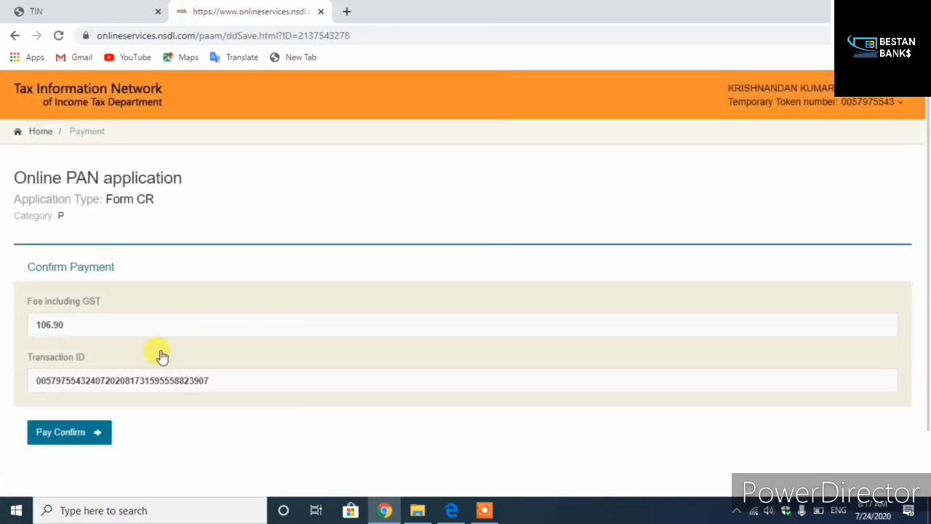
- Confirm the ₹106.90 payment with its transaction ID to reach the Paytm gateway
{"action": "left_click_drag", "start_coordinate": [36, 379], "coordinate": [243, 370]}
{"action": "left_click", "coordinate": [85, 456]}
{"action": "left_click", "coordinate": [64, 436]}
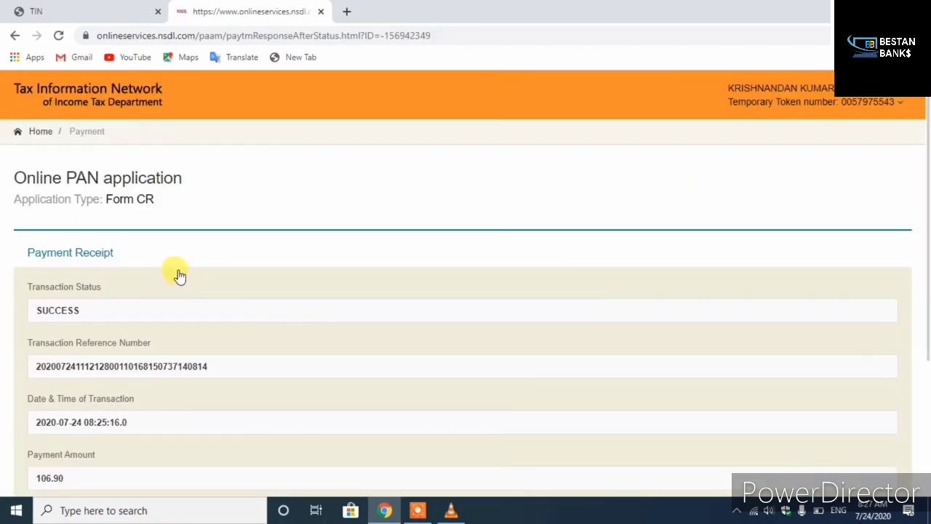
- Check the SUCCESS status on the payment receipt and continue to Aadhaar authentication
{"action": "scroll", "coordinate": [177, 275], "scroll_direction": "down", "scroll_amount": 1}
{"action": "right_click", "coordinate": [13, 249]}
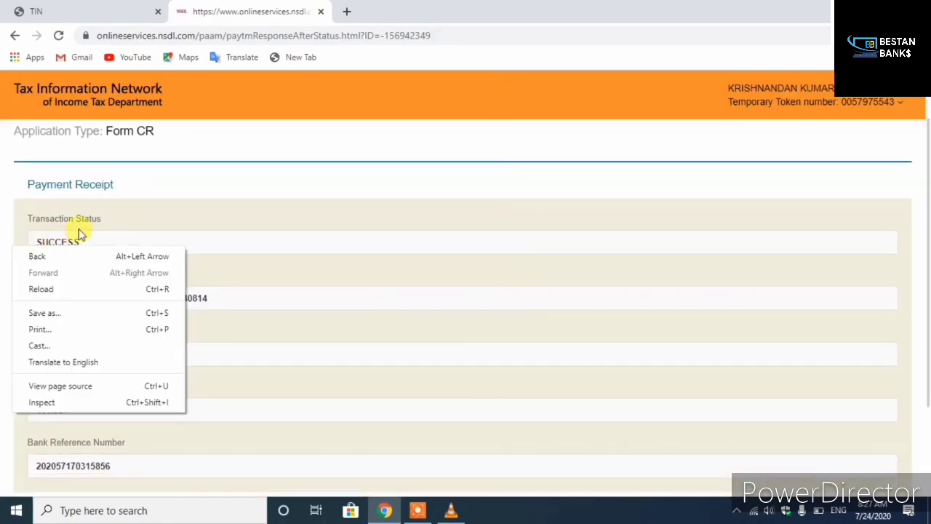
{"action": "left_click", "coordinate": [301, 293]}
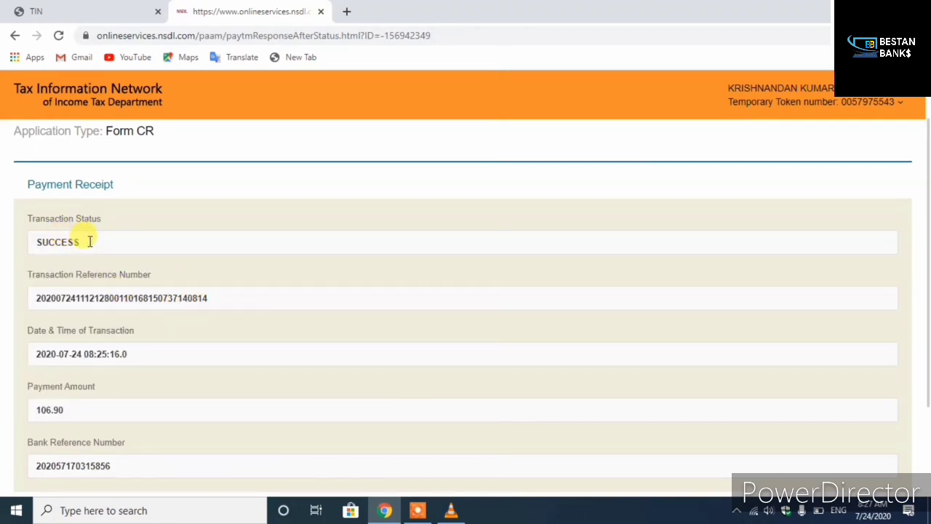
{"action": "left_click_drag", "start_coordinate": [89, 241], "coordinate": [31, 241]}
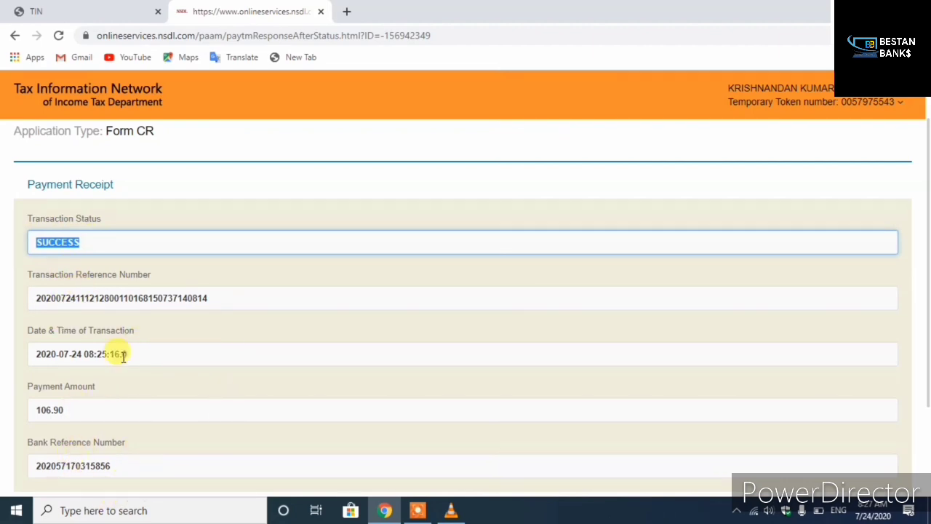
{"action": "scroll", "coordinate": [185, 359], "scroll_direction": "down", "scroll_amount": 3}
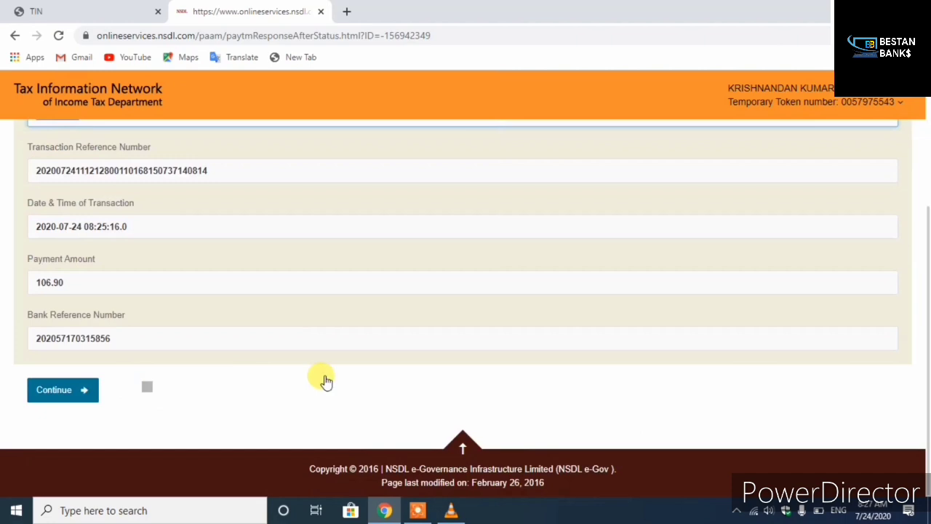
{"action": "left_click", "coordinate": [86, 401]}
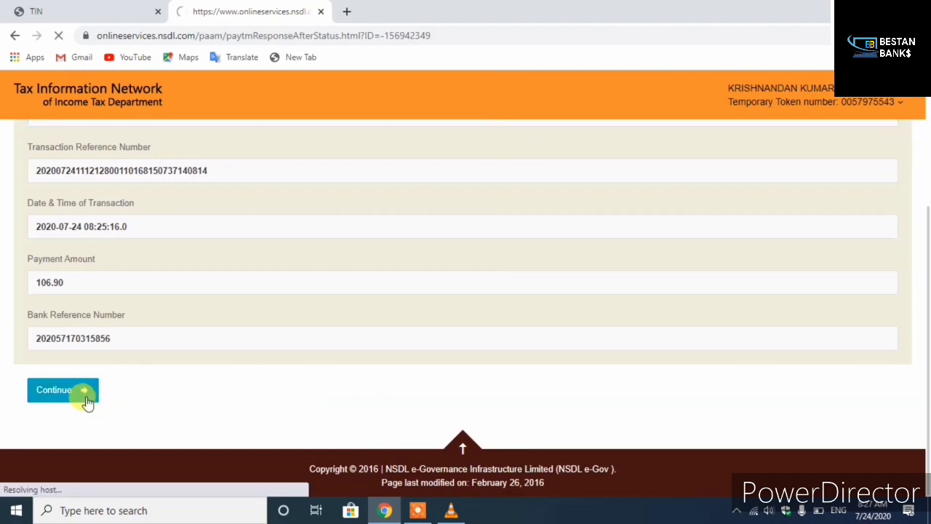
{"action": "scroll", "coordinate": [310, 364], "scroll_direction": "down", "scroll_amount": 5}
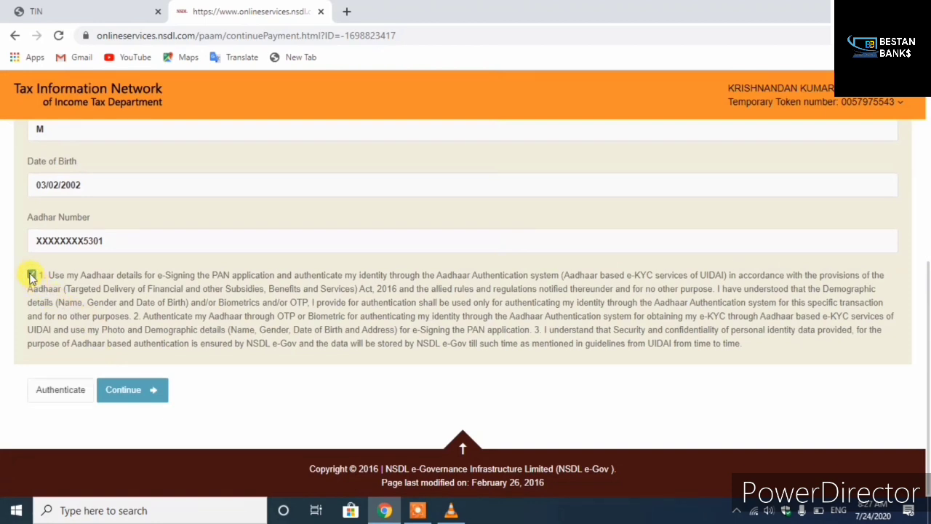
- Authenticate the Aadhaar details, continue with e-KYC, and enter the OTP received
{"action": "left_click", "coordinate": [52, 390]}
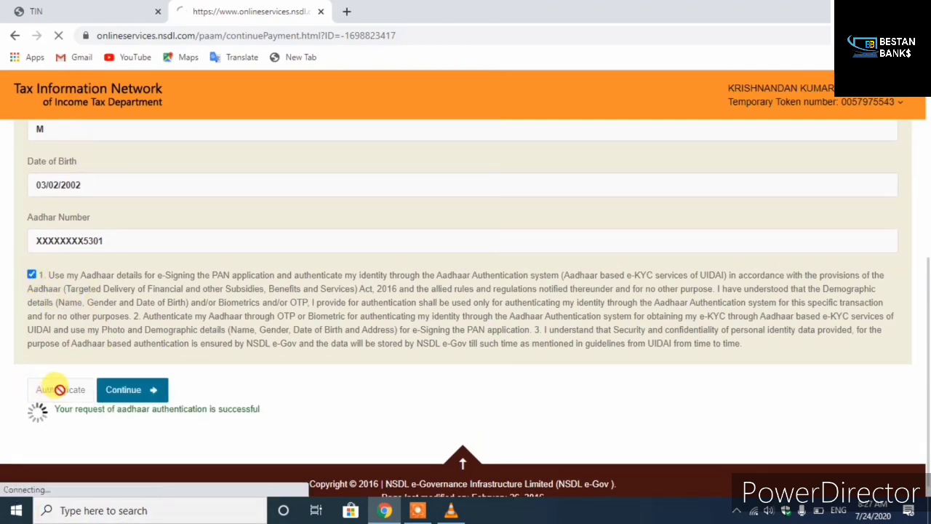
{"action": "scroll", "coordinate": [465, 363], "scroll_direction": "down", "scroll_amount": 2}
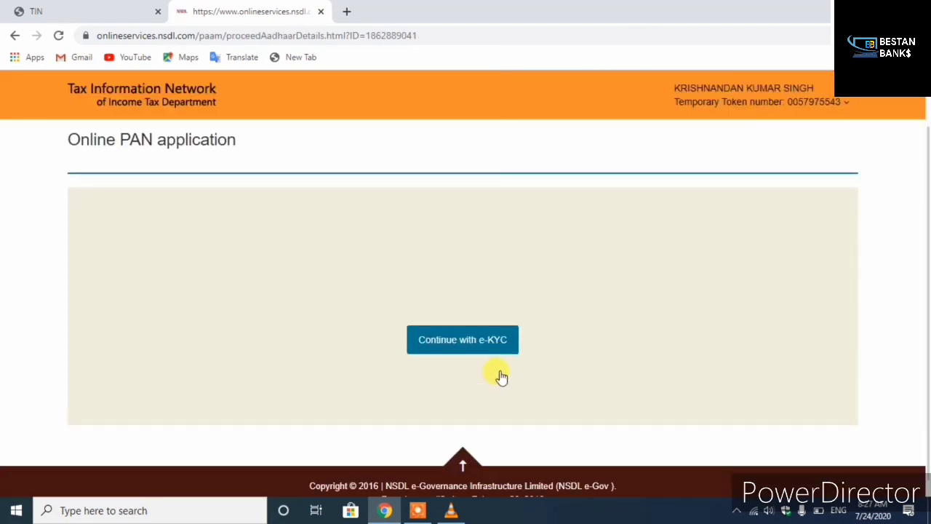
{"action": "left_click", "coordinate": [486, 329]}
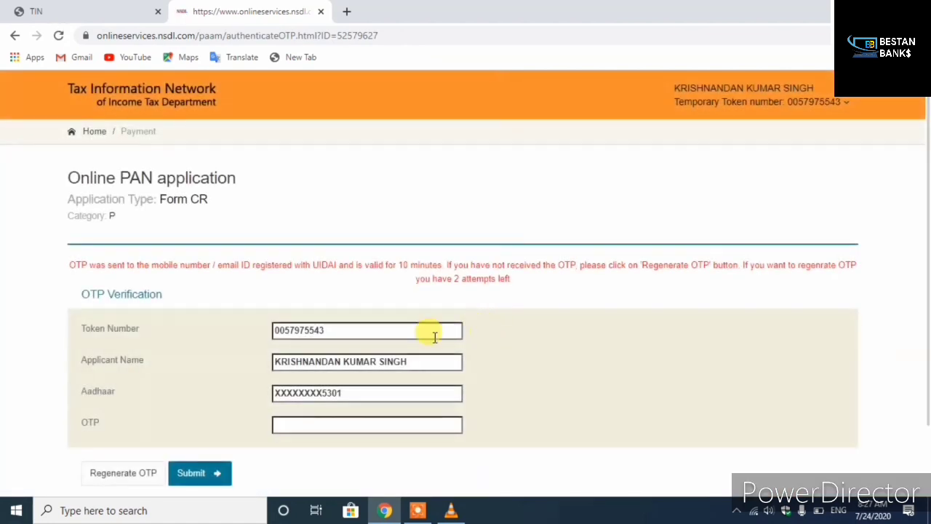
{"action": "scroll", "coordinate": [345, 376], "scroll_direction": "down", "scroll_amount": 2}
{"action": "left_click", "coordinate": [322, 341]}
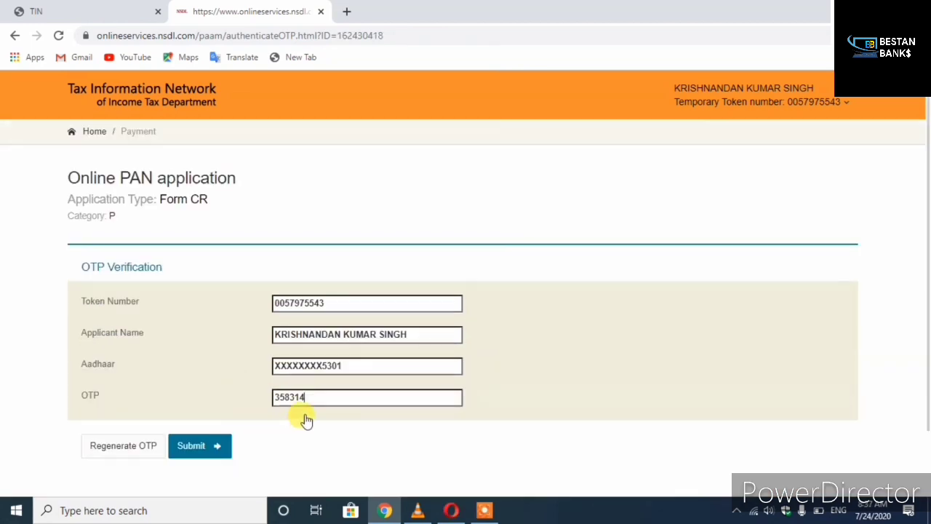
- Submit the e-KYC OTP to reach the NSDL Electronic Signature Service page
{"action": "left_click", "coordinate": [194, 444]}
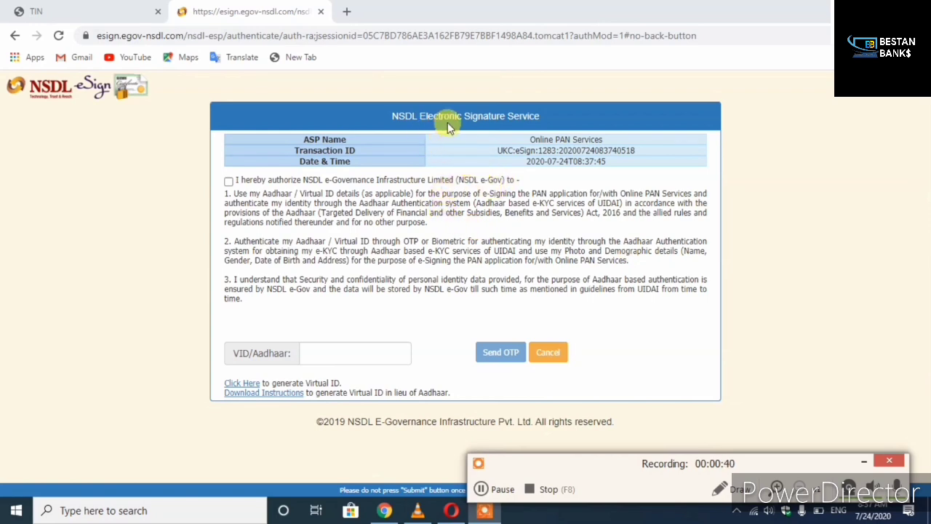
{"action": "left_click_drag", "start_coordinate": [466, 115], "coordinate": [551, 118]}
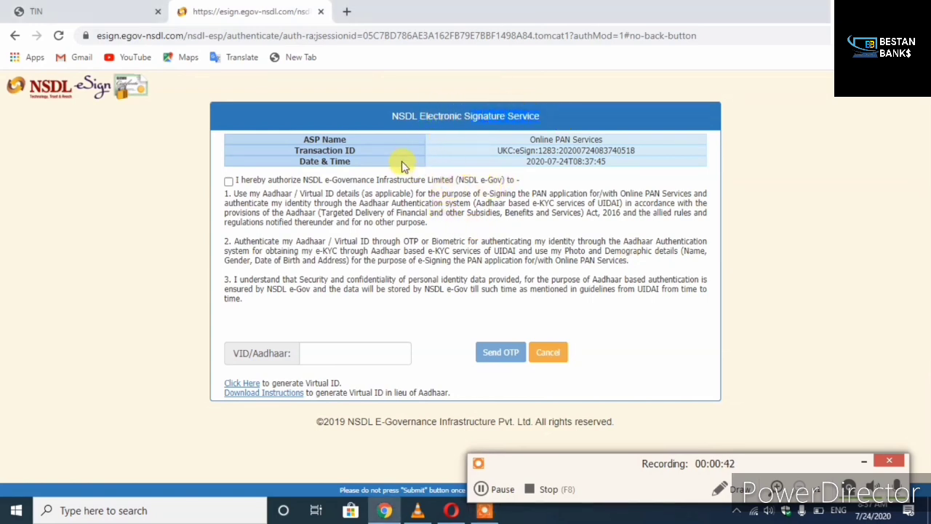
{"action": "left_click_drag", "start_coordinate": [393, 115], "coordinate": [550, 118]}
{"action": "left_click", "coordinate": [569, 122]}
- Accept the e-sign consent, enter the Aadhaar number, request the OTP and verify it
{"action": "left_click", "coordinate": [227, 182]}
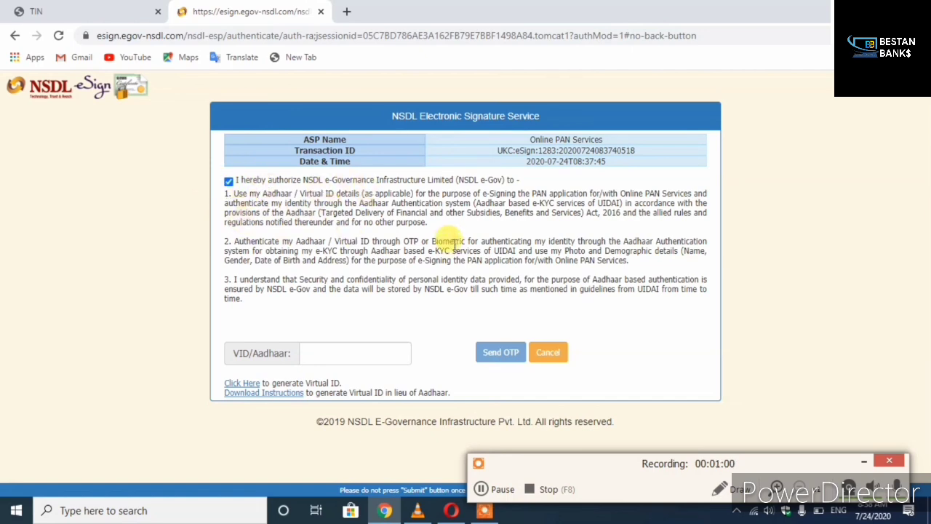
{"action": "left_click", "coordinate": [360, 354]}
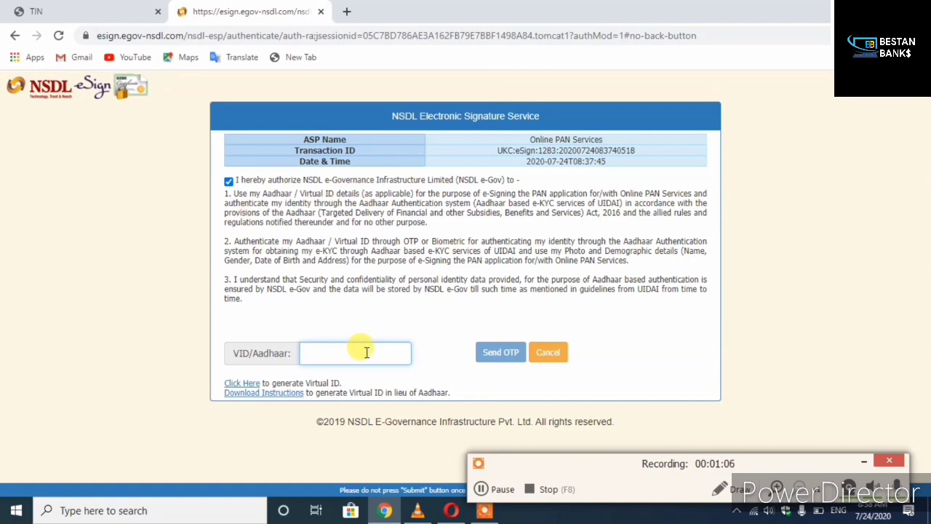
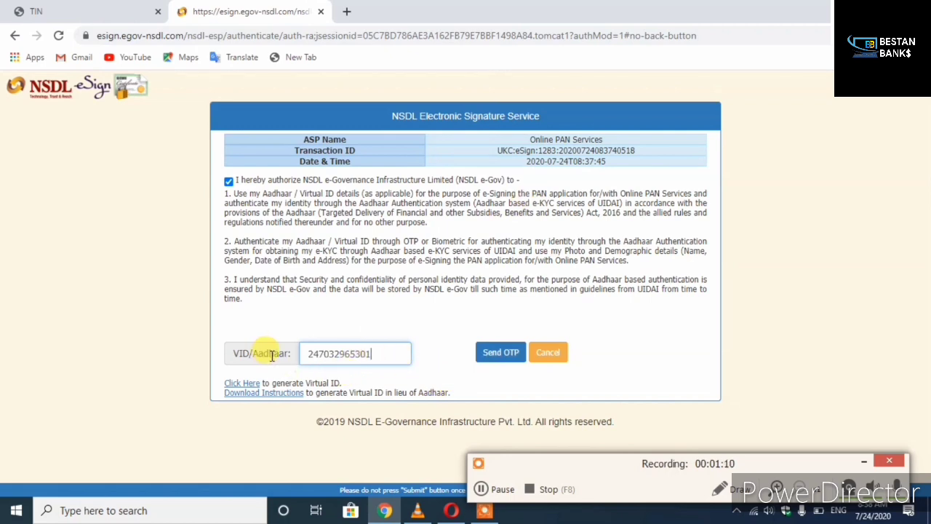
{"action": "left_click", "coordinate": [488, 355]}
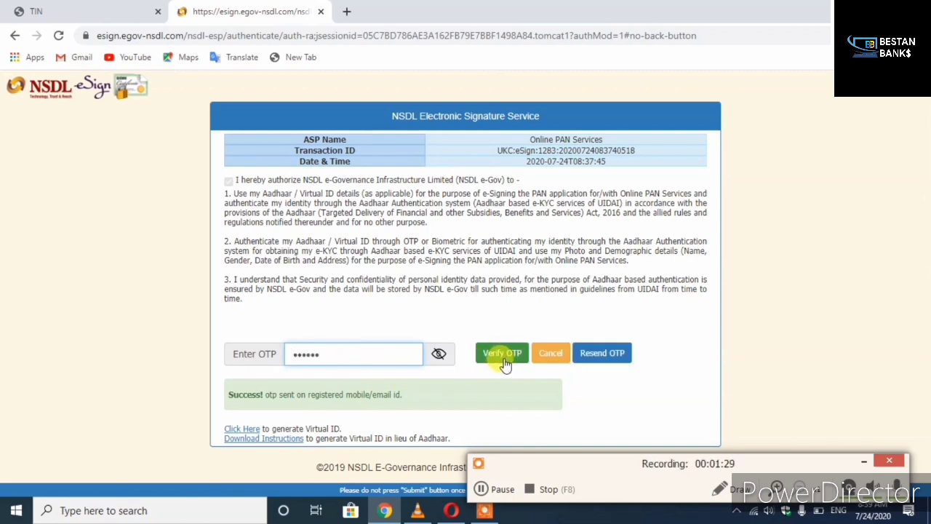
{"action": "left_click", "coordinate": [501, 357]}
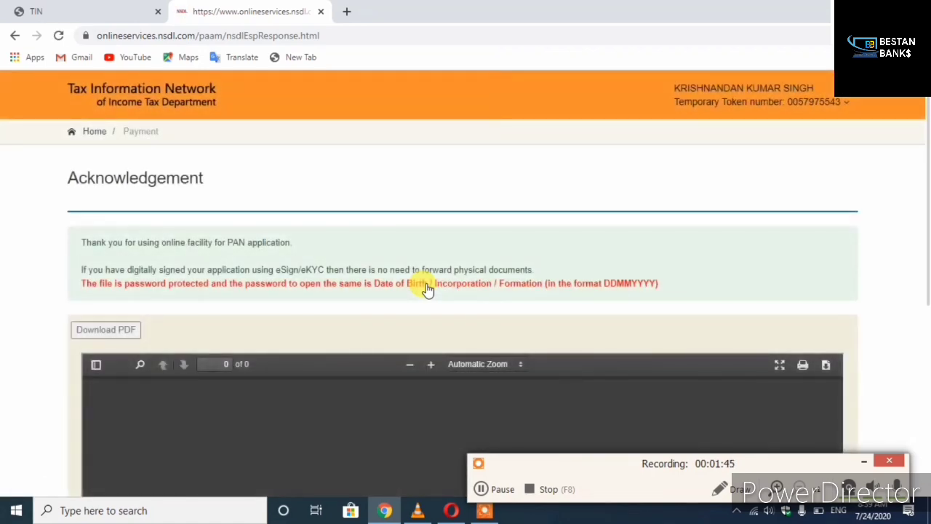
- Download the signed acknowledgement PDF and open it from the download shelf
{"action": "scroll", "coordinate": [415, 272], "scroll_direction": "down", "scroll_amount": 3}
{"action": "scroll", "coordinate": [134, 161], "scroll_direction": "up", "scroll_amount": 1}
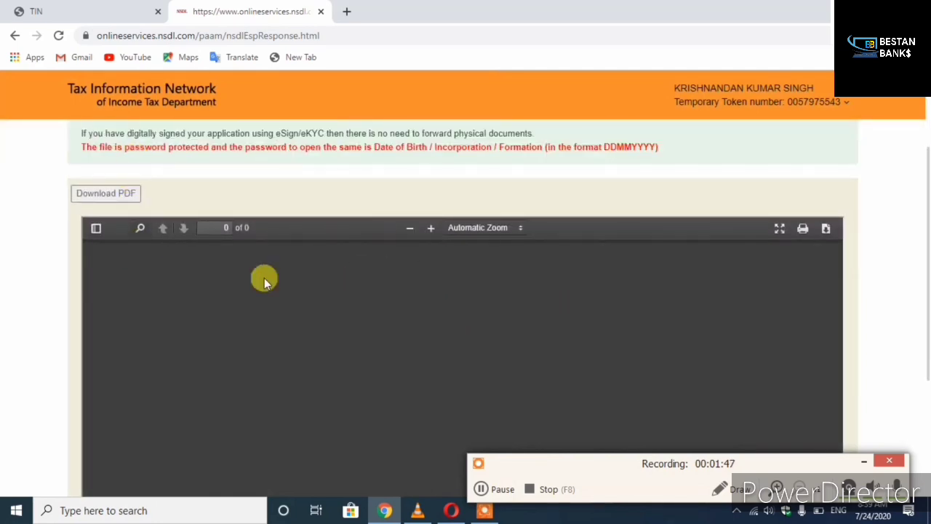
{"action": "left_click", "coordinate": [117, 197]}
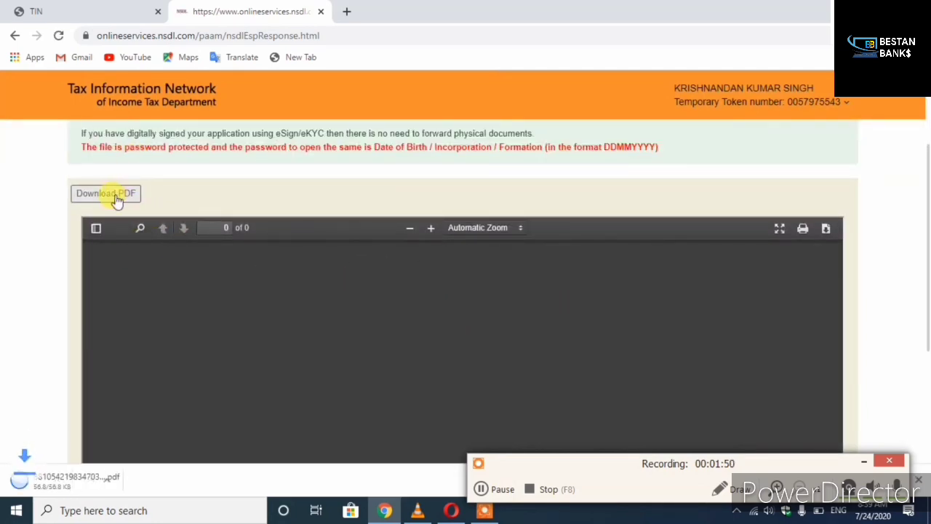
{"action": "left_click", "coordinate": [44, 484]}
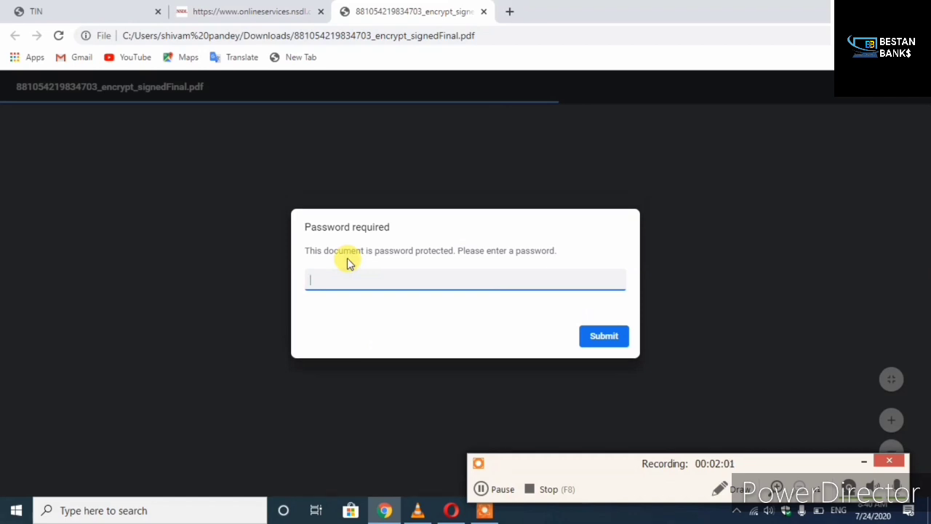
- Unlock the acknowledgement PDF using the applicant's date of birth (DDMMYYYY) as the password
{"action": "type", "text": "••••"}
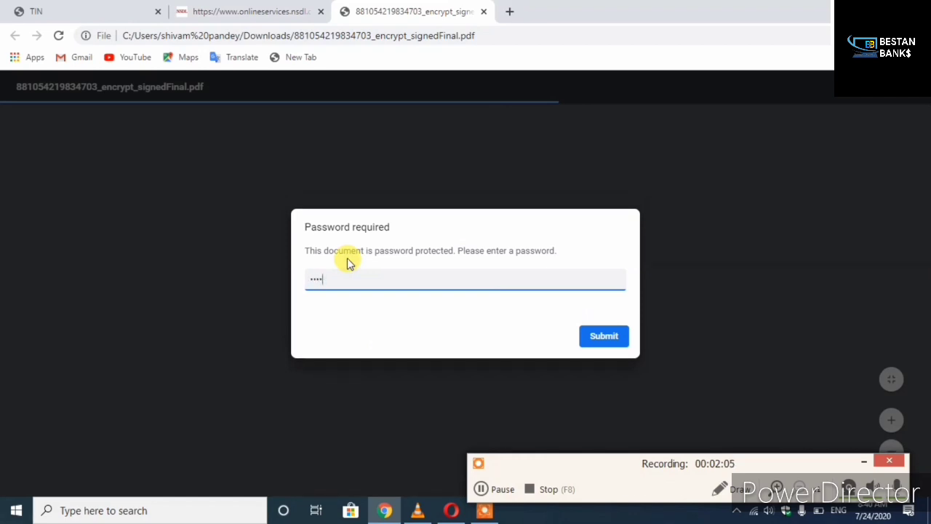
{"action": "type", "text": "••••"}
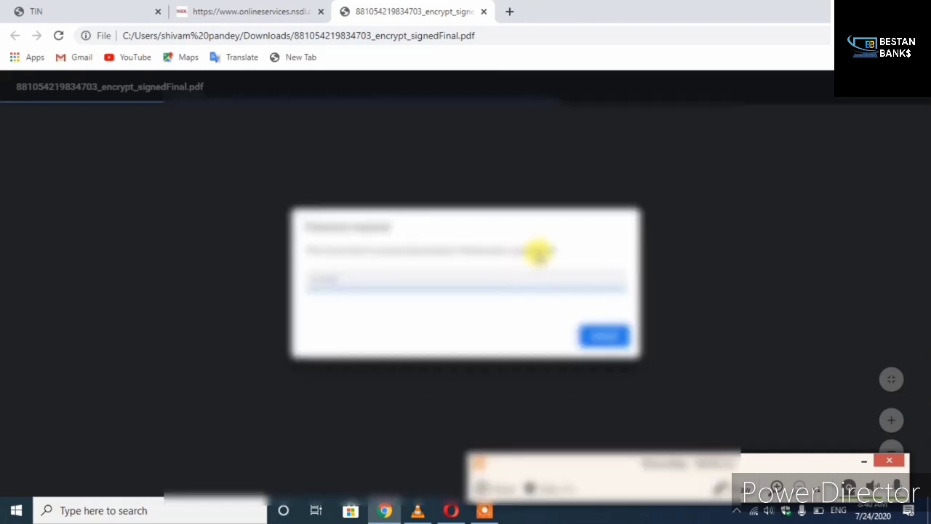
{"action": "key", "text": "Return"}
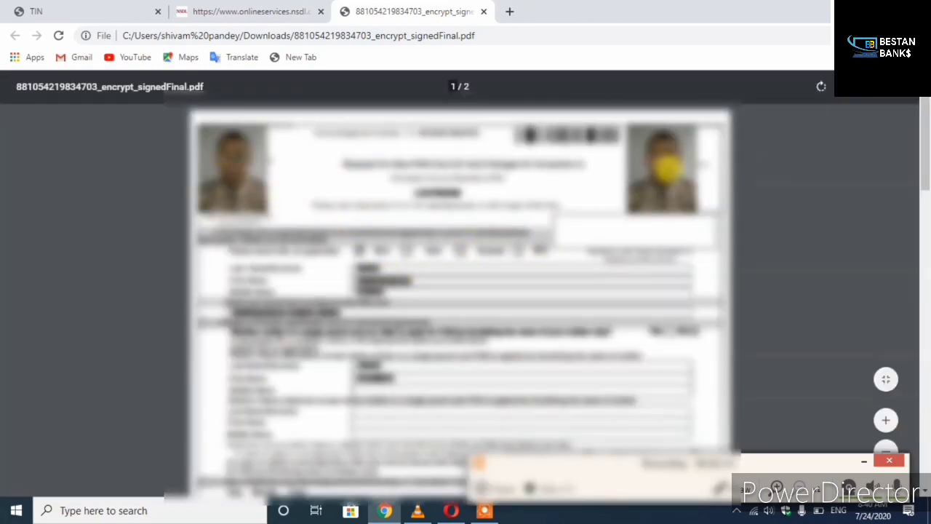
{"action": "scroll", "coordinate": [597, 290], "scroll_direction": "down", "scroll_amount": 15}
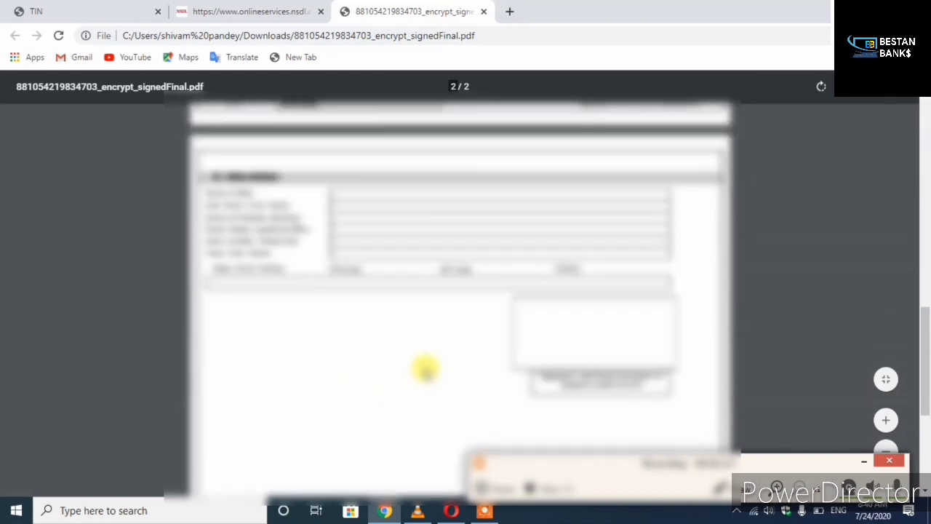
{"action": "scroll", "coordinate": [578, 327], "scroll_direction": "up", "scroll_amount": 3}
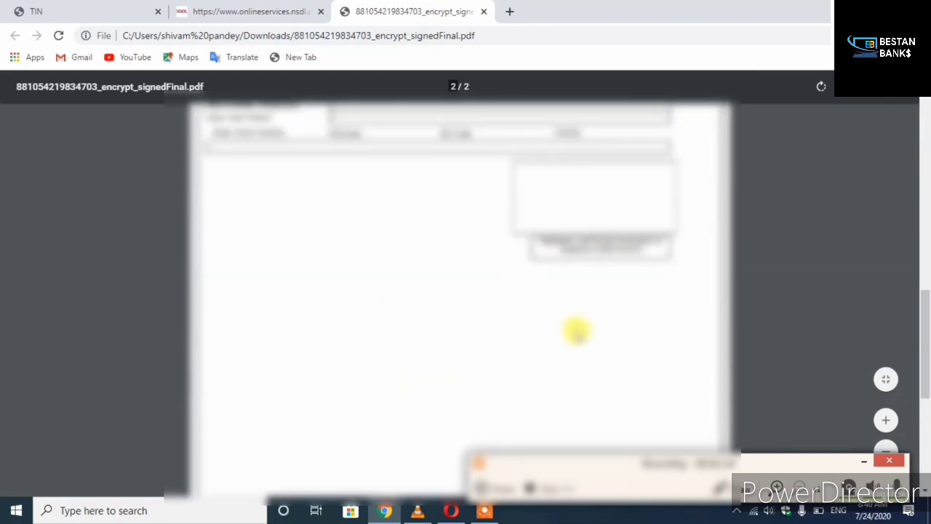
{"action": "scroll", "coordinate": [576, 331], "scroll_direction": "up", "scroll_amount": 12}
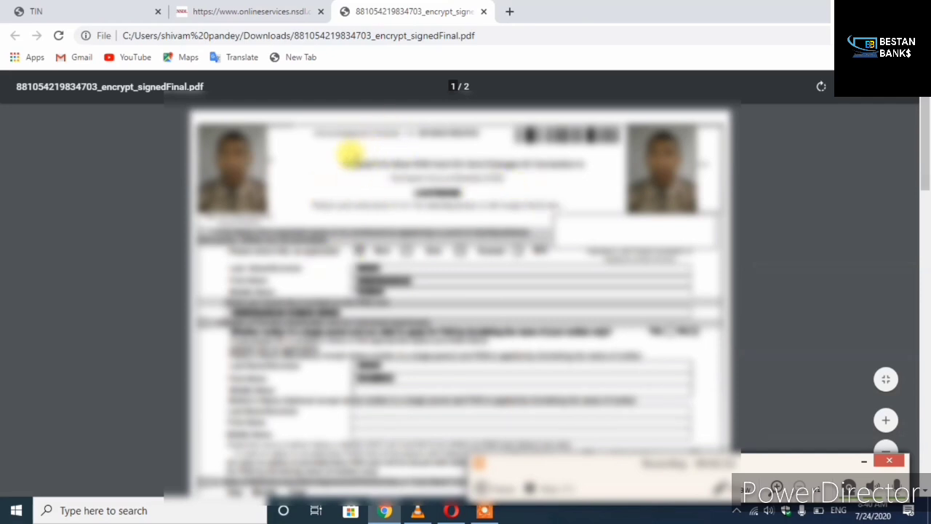
{"action": "left_click_drag", "start_coordinate": [343, 162], "coordinate": [564, 163]}
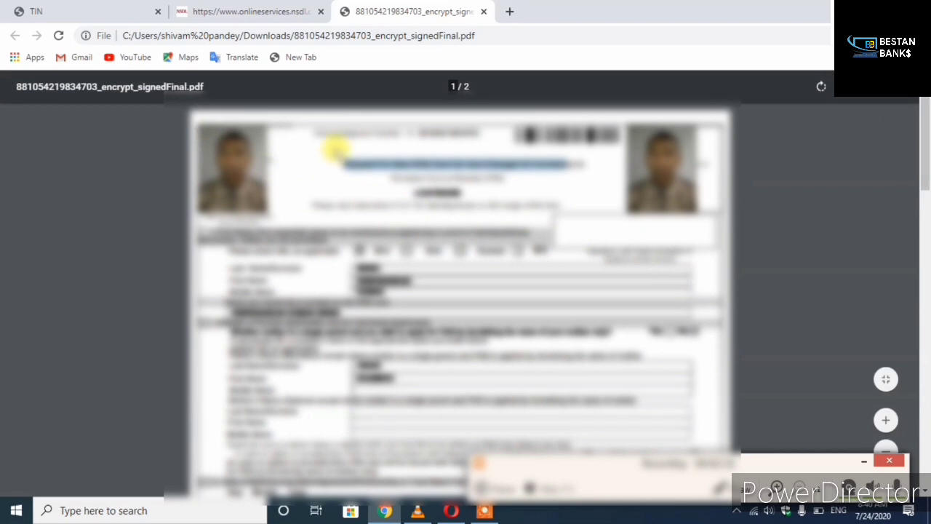
{"action": "left_click", "coordinate": [311, 131]}
{"action": "left_click_drag", "start_coordinate": [347, 127], "coordinate": [507, 133]}
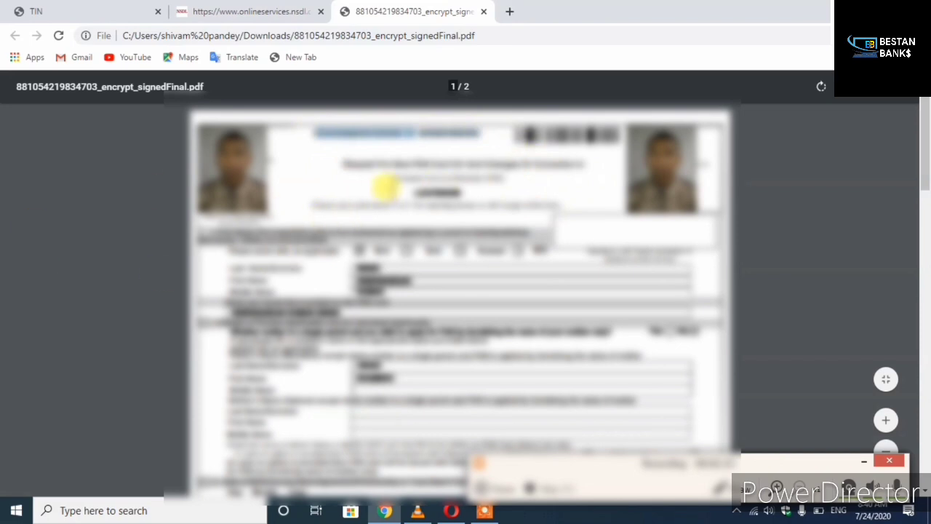
{"action": "left_click", "coordinate": [339, 150]}
{"action": "left_click_drag", "start_coordinate": [392, 167], "coordinate": [626, 354]}
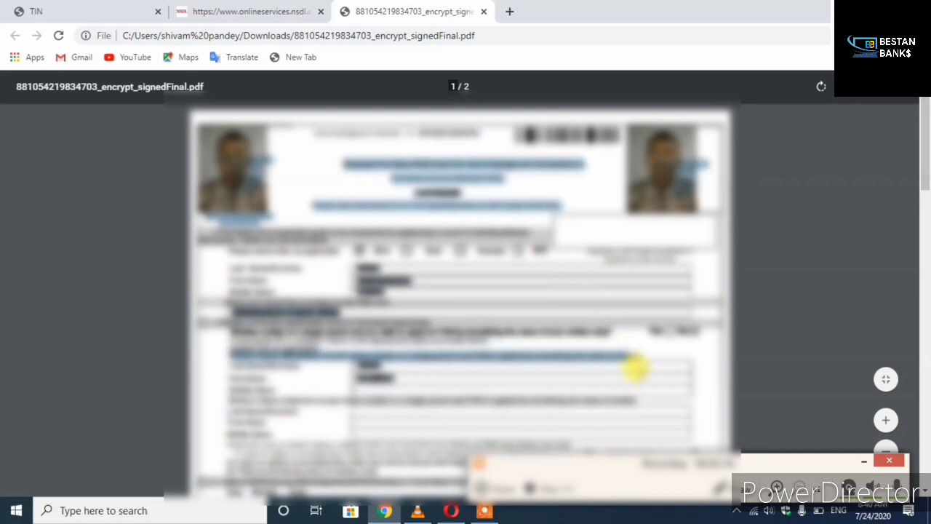
{"action": "left_click", "coordinate": [352, 185]}
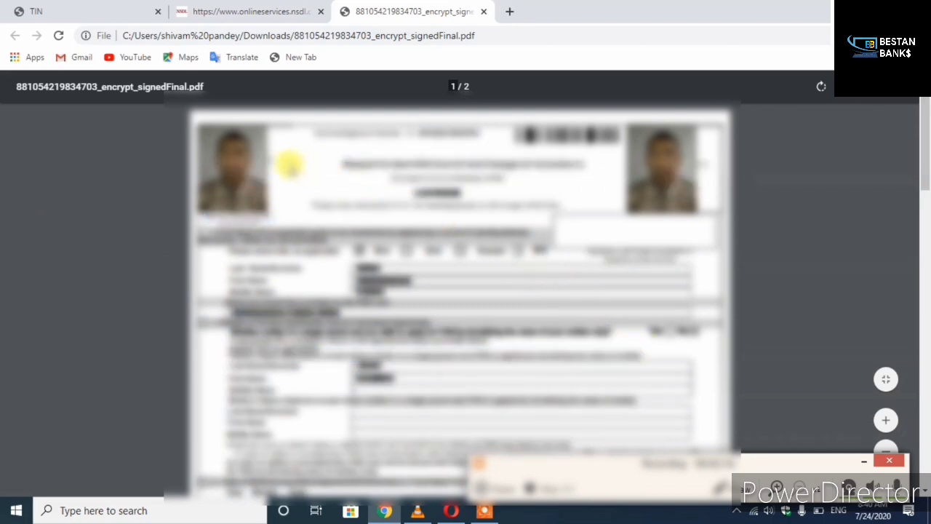